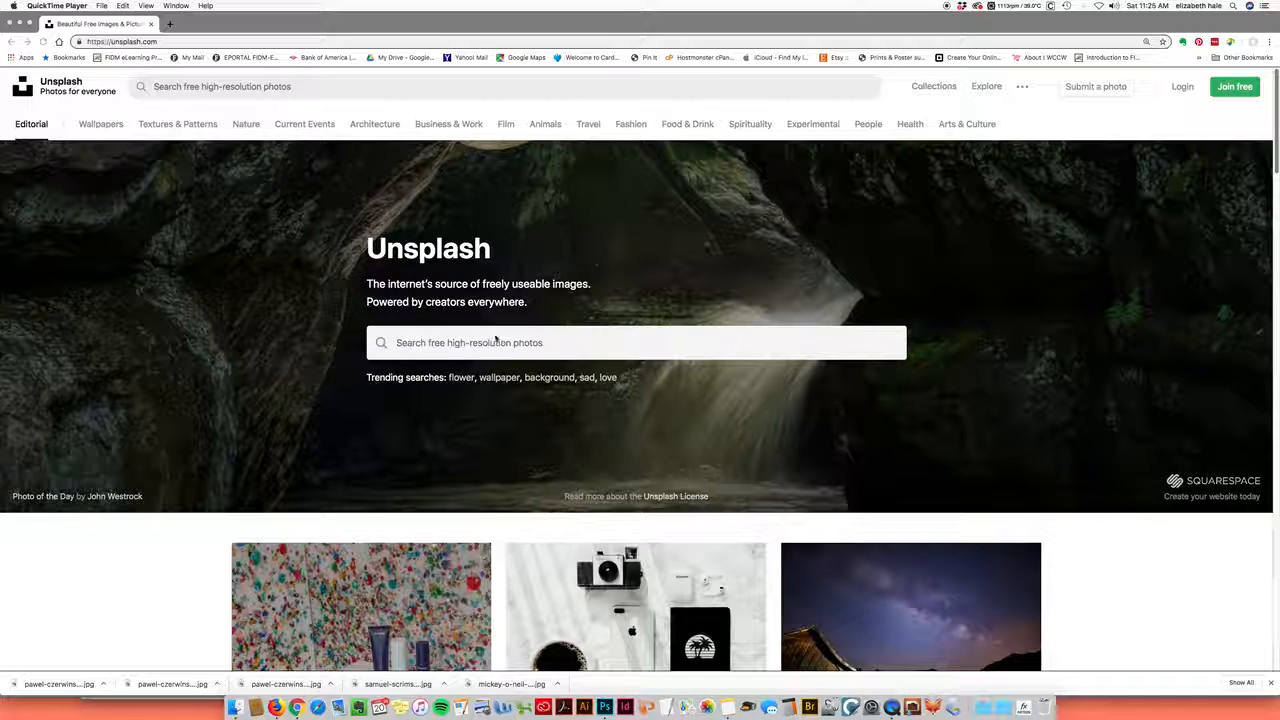
Search Unsplash for "textures 20MP"
left_click(396, 344)
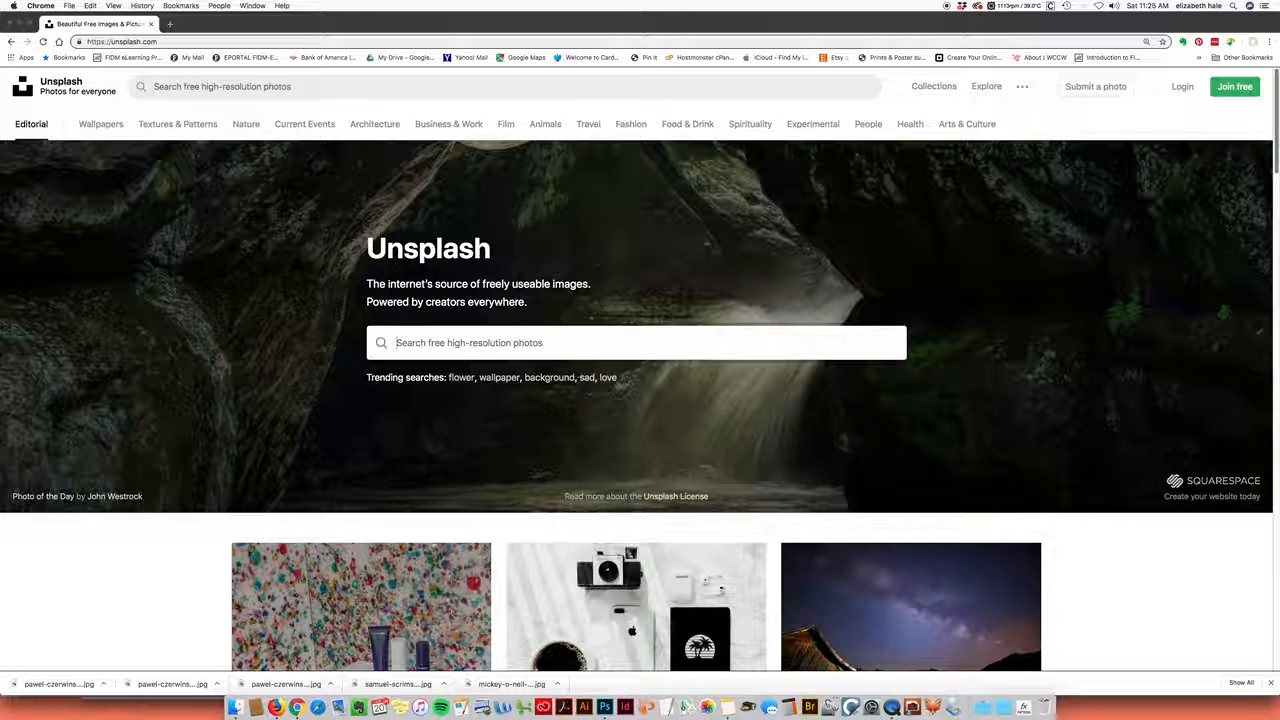
type("text")
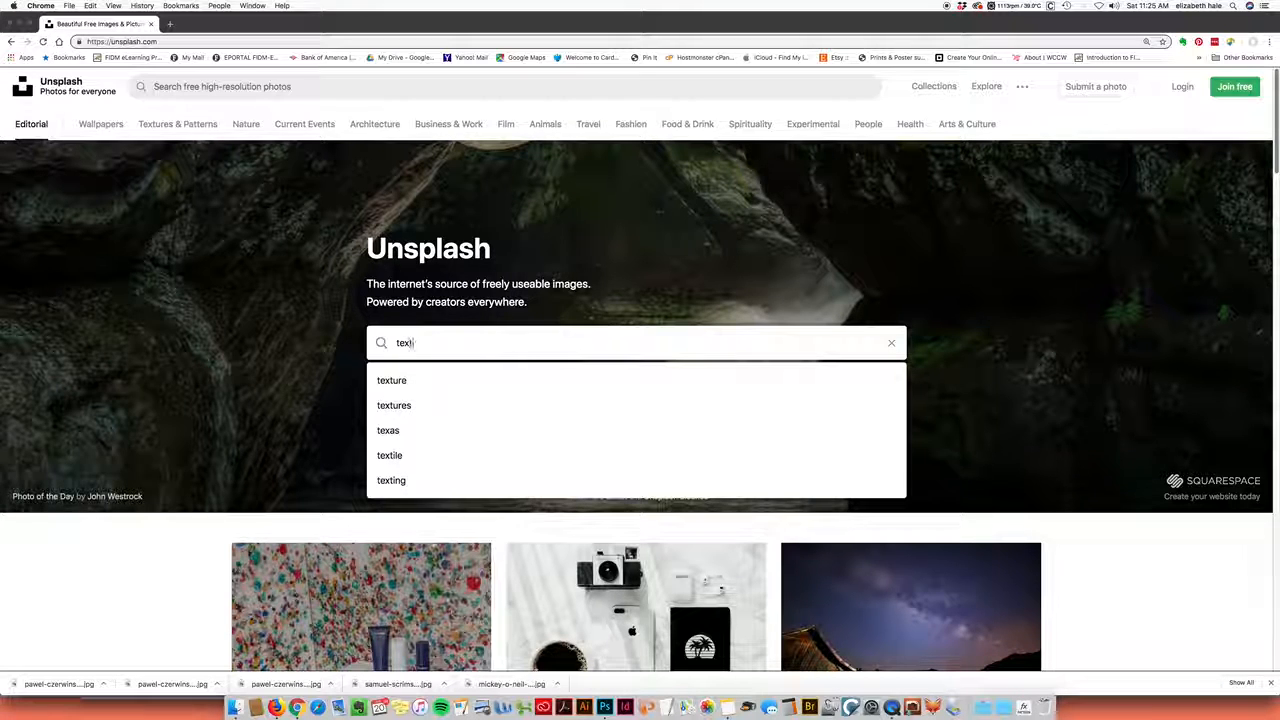
type("ures")
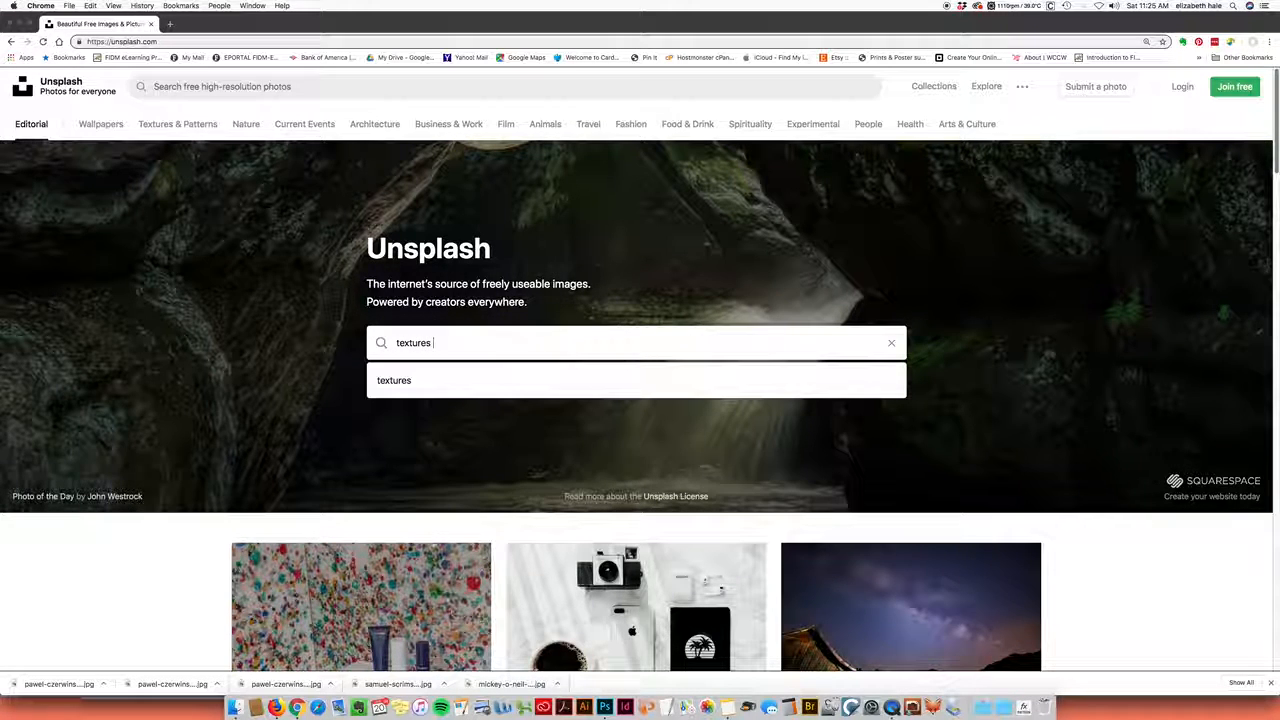
type(" 20MP")
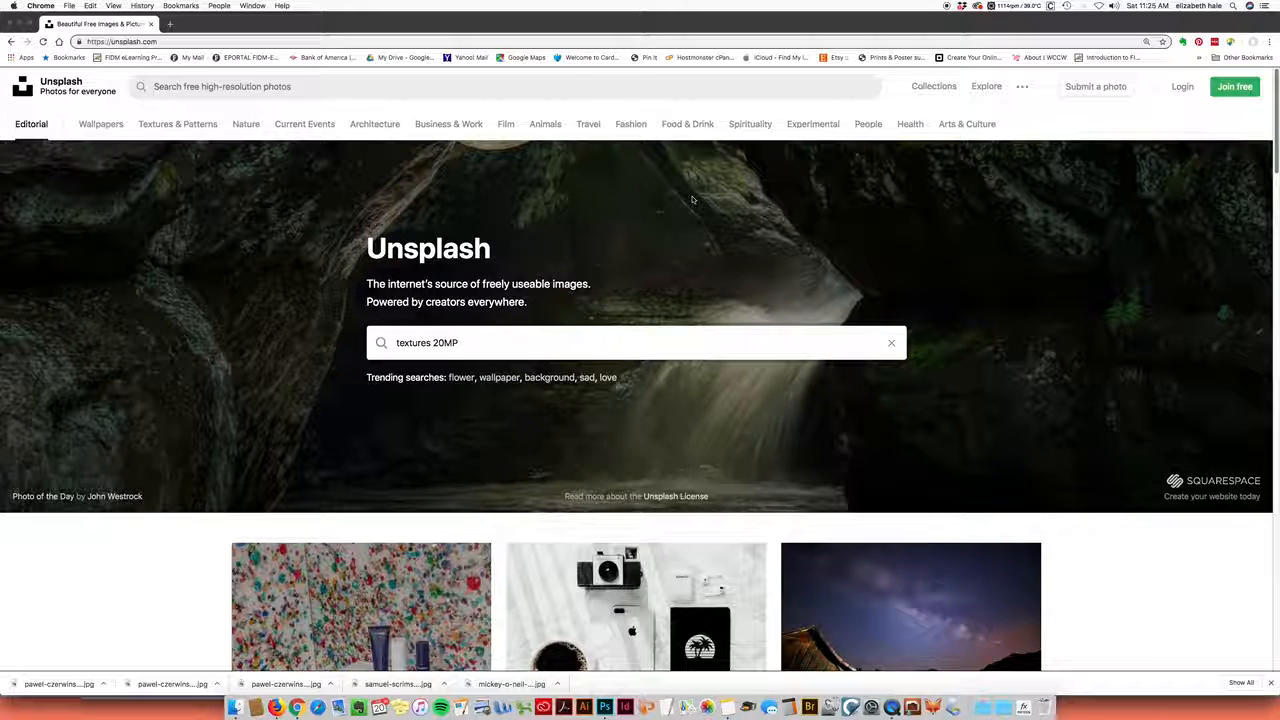
key("Return")
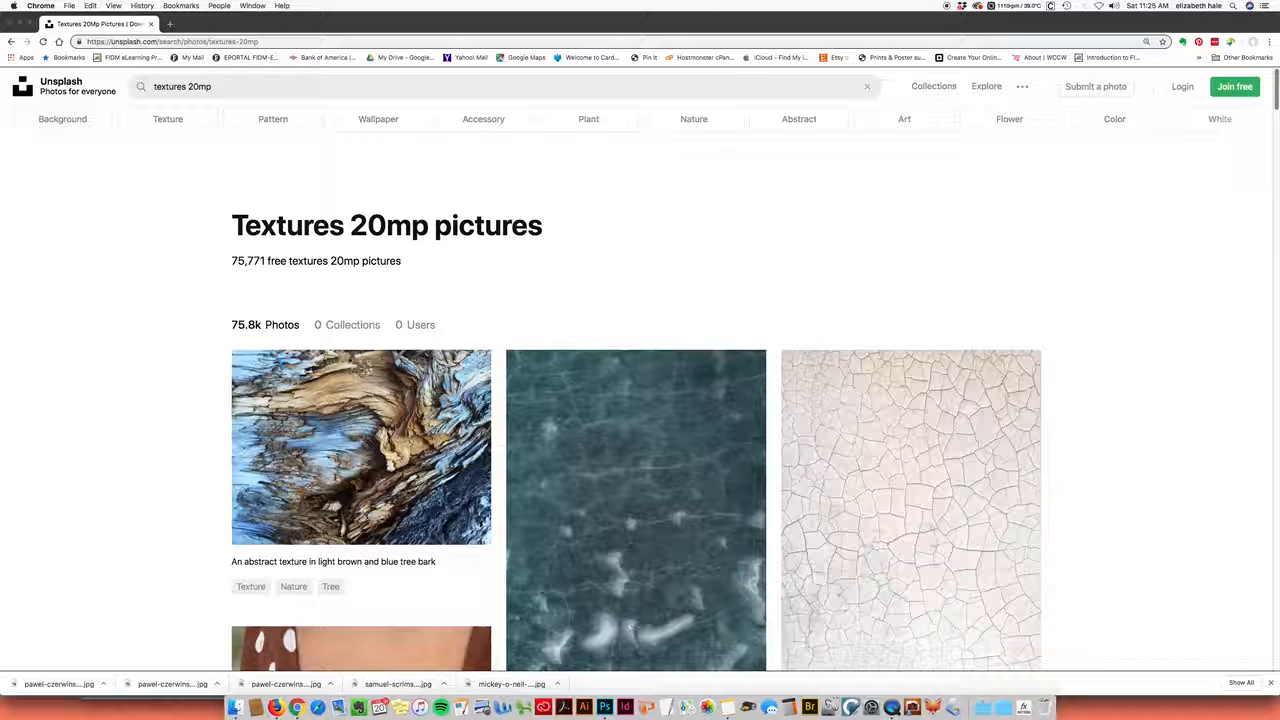
Download the weathered pink and white wall texture from the search results and dismiss the photo credit notice
key("super+minus")
key("super+minus")
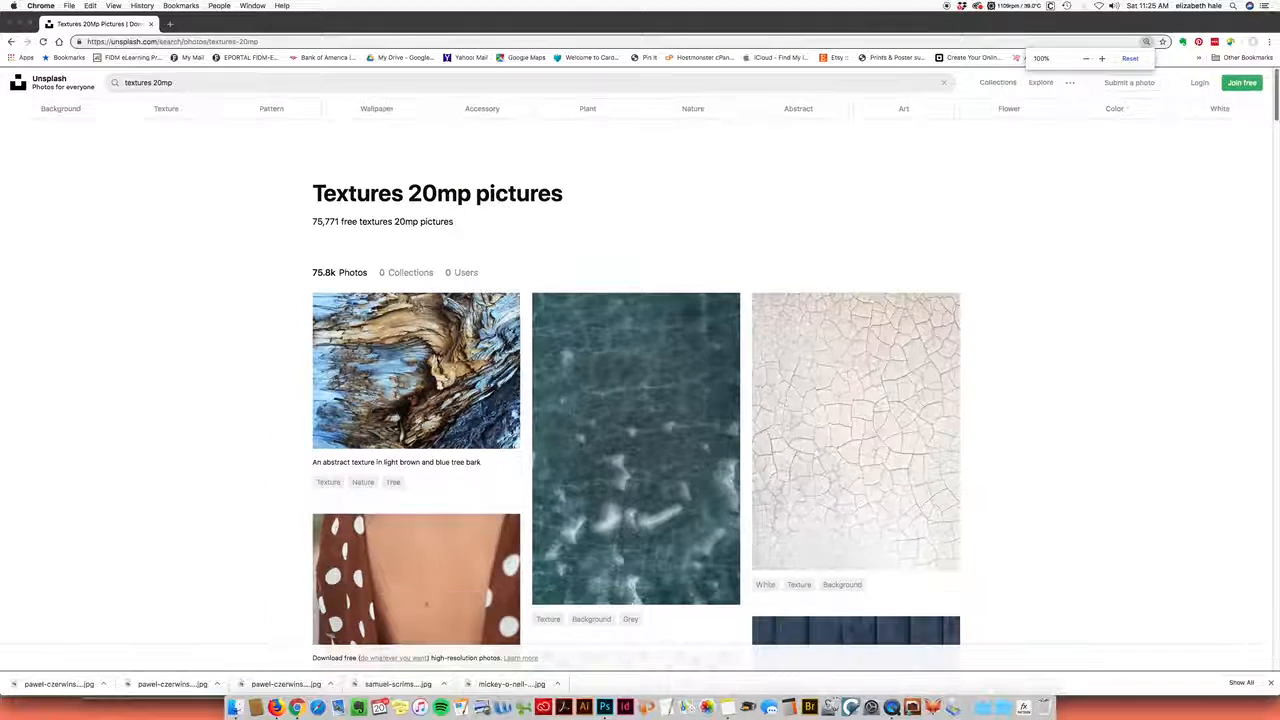
key("super+minus")
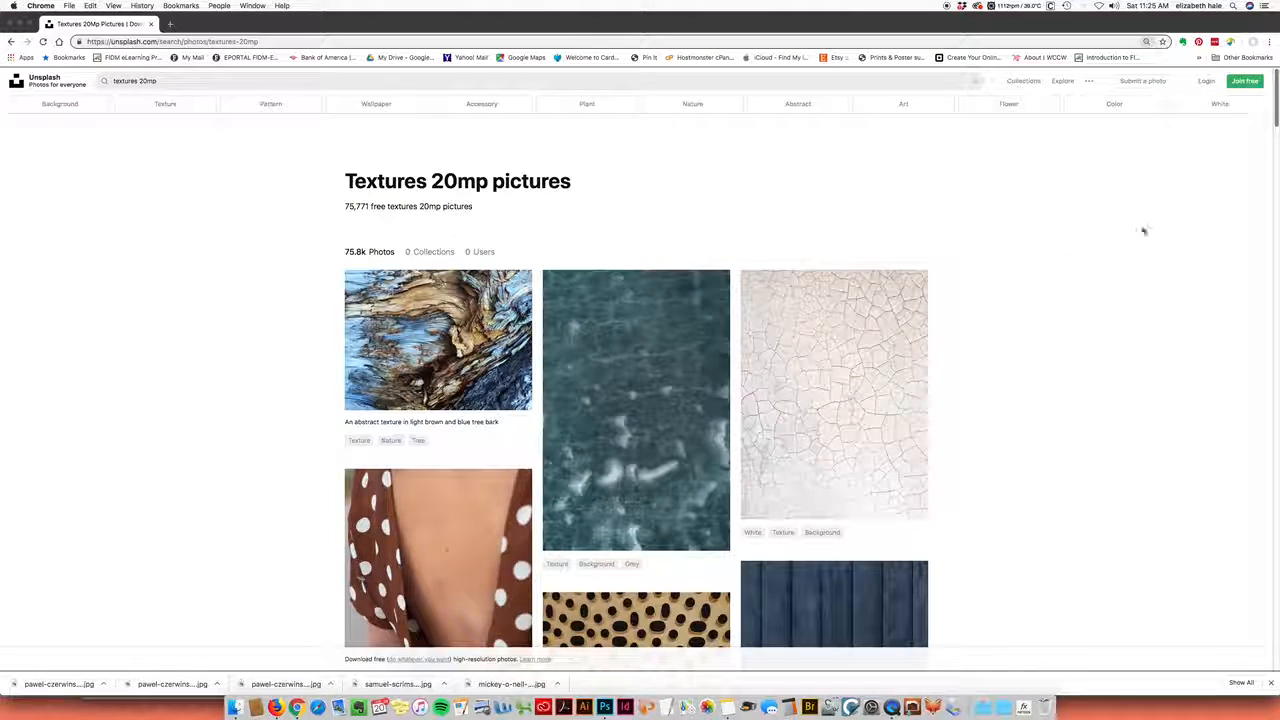
scroll(1273, 127, "down", 2)
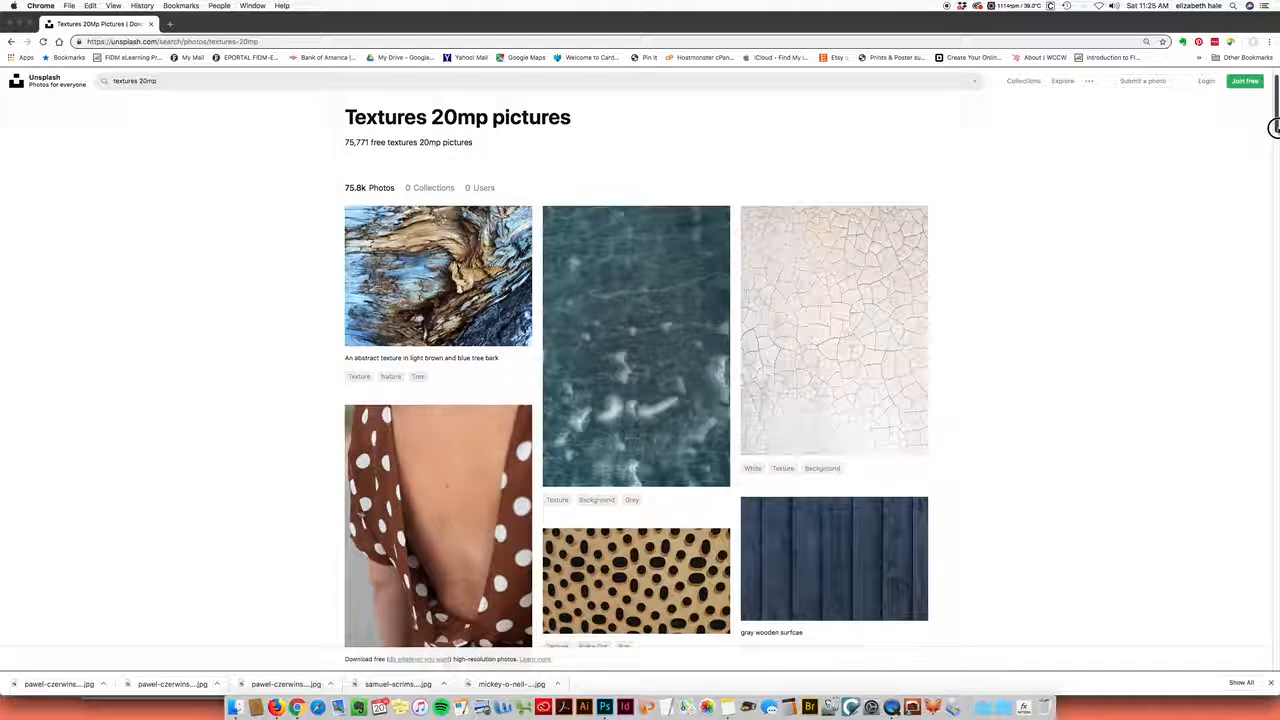
left_click_drag(1273, 127, 1232, 213)
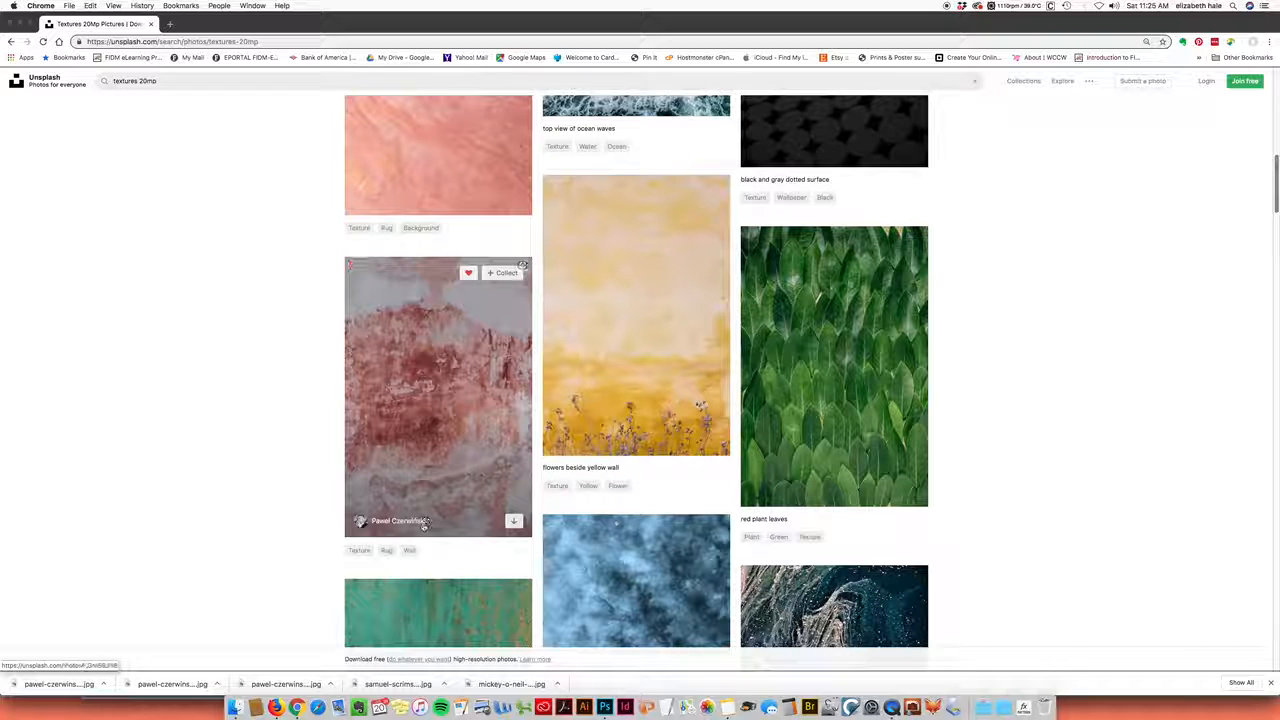
left_click(514, 523)
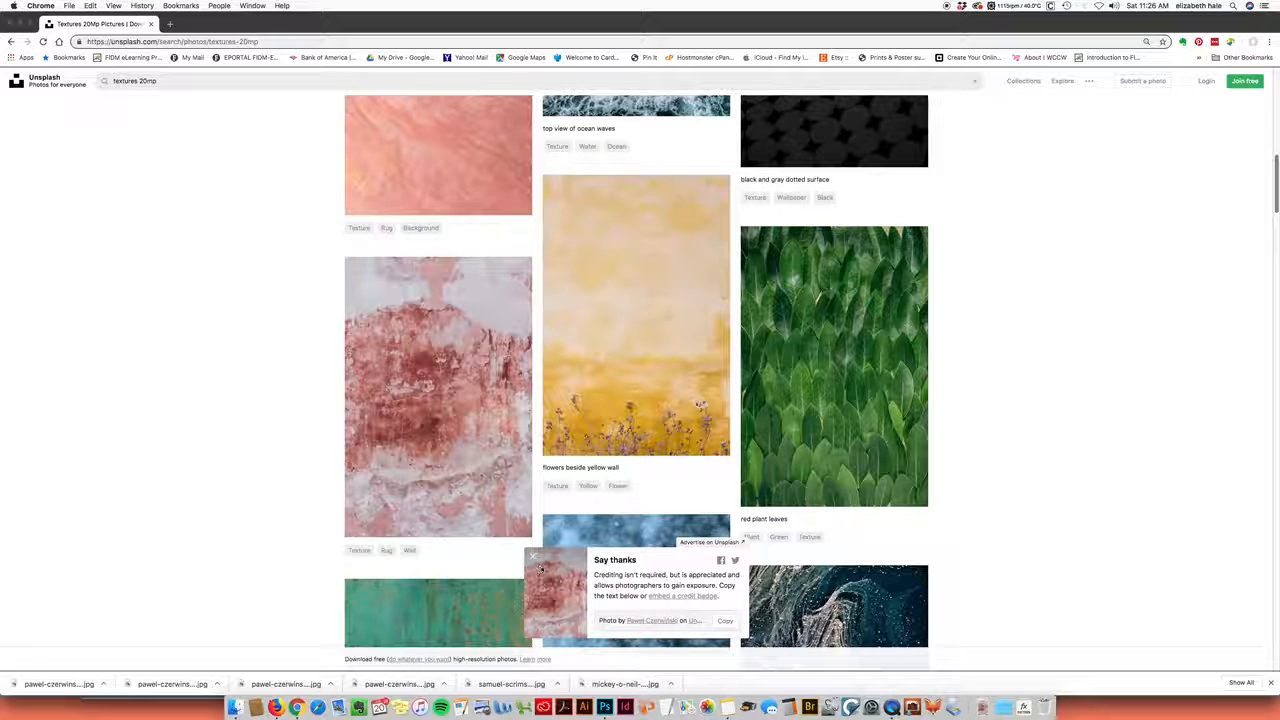
left_click(533, 556)
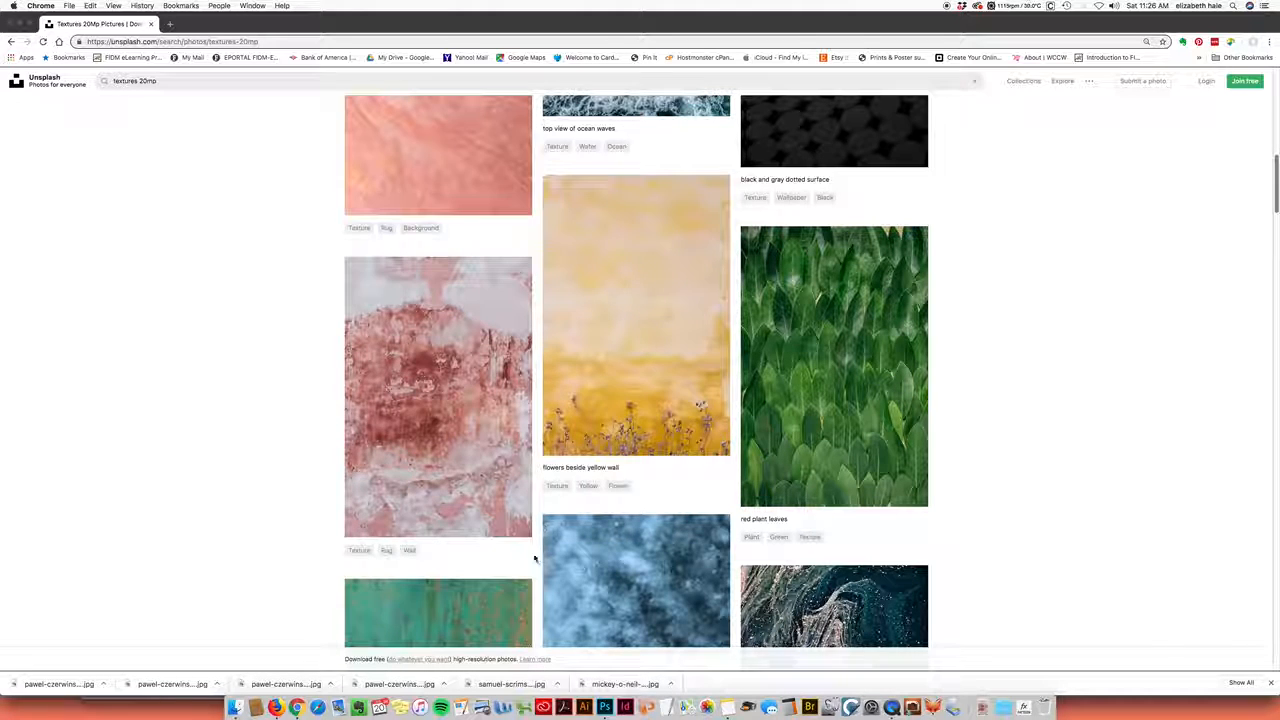
Download the same weathered wall texture a second time
mouse_move(452, 438)
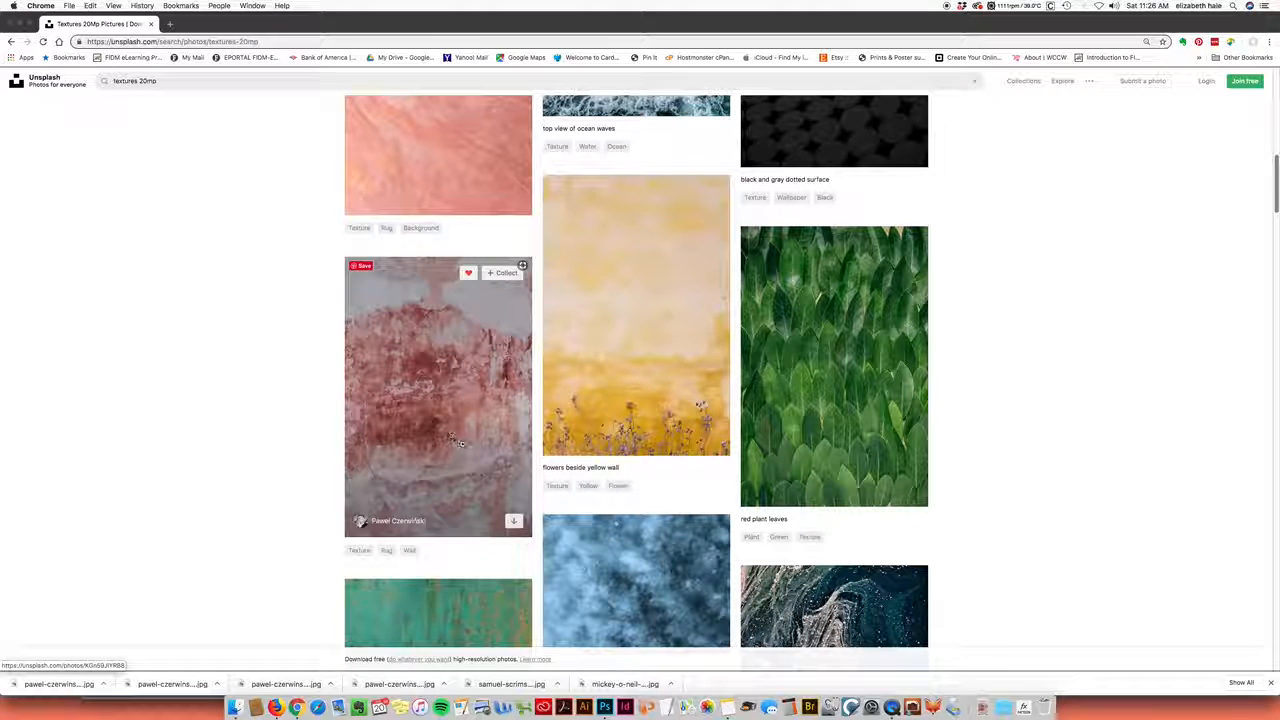
left_click(513, 520)
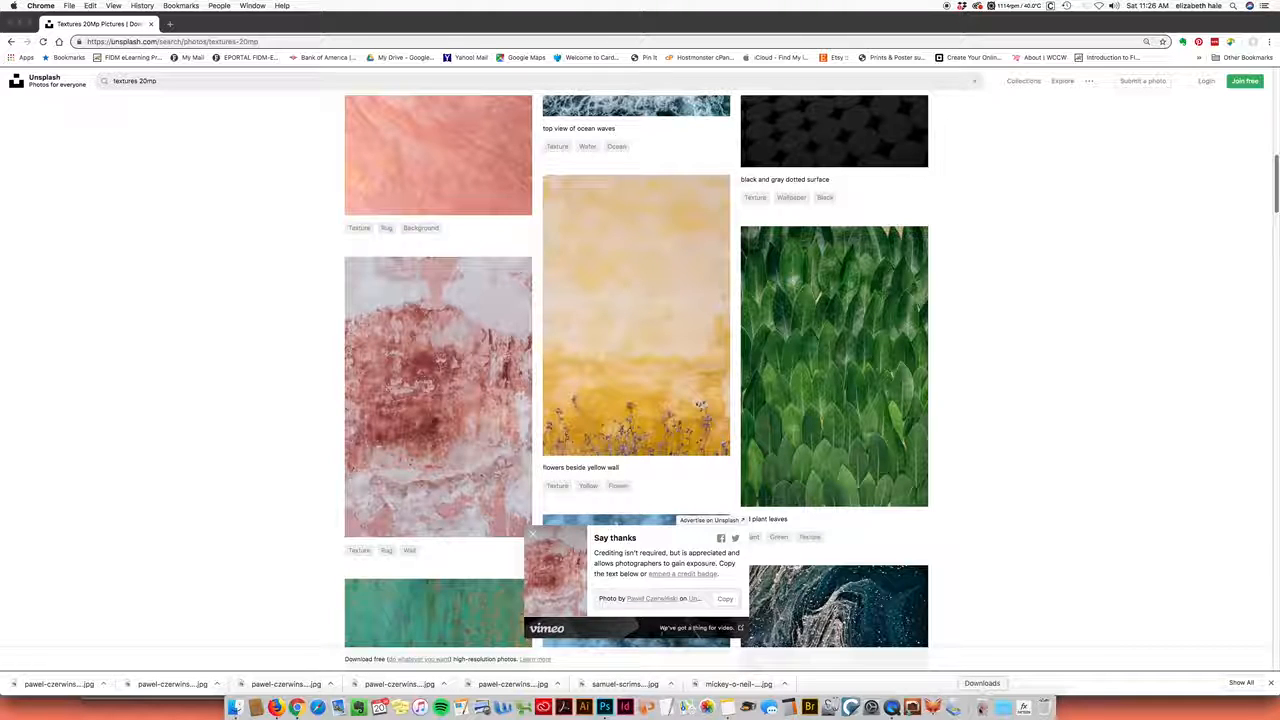
Show the Downloads folder in Finder and delete the two duplicate wall texture files numbered (1) and (2)
left_click(981, 707)
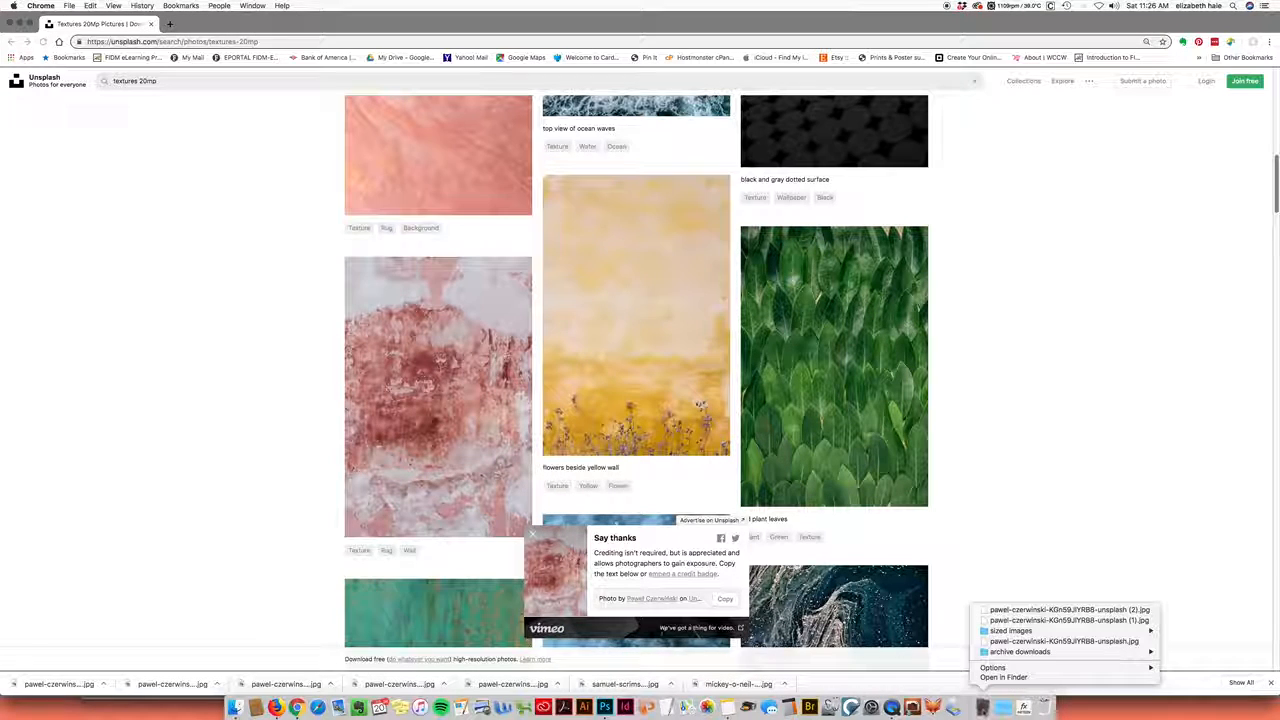
left_click(1003, 677)
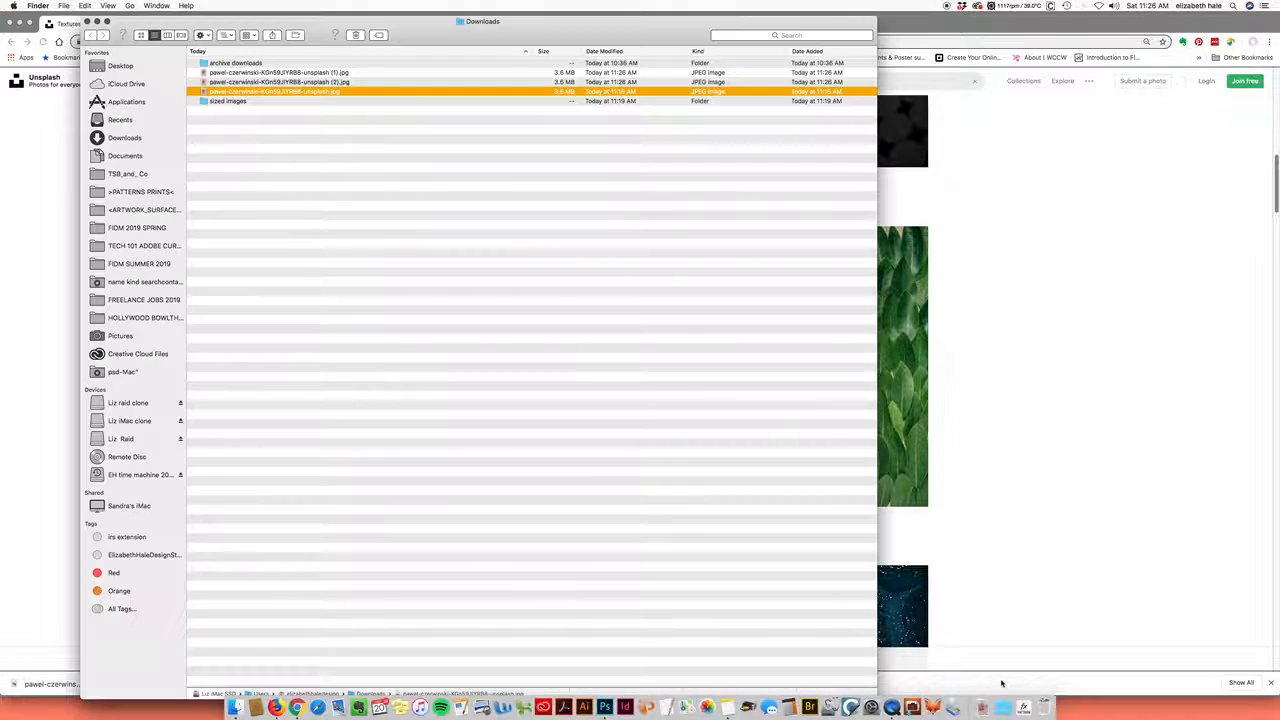
left_click(313, 82)
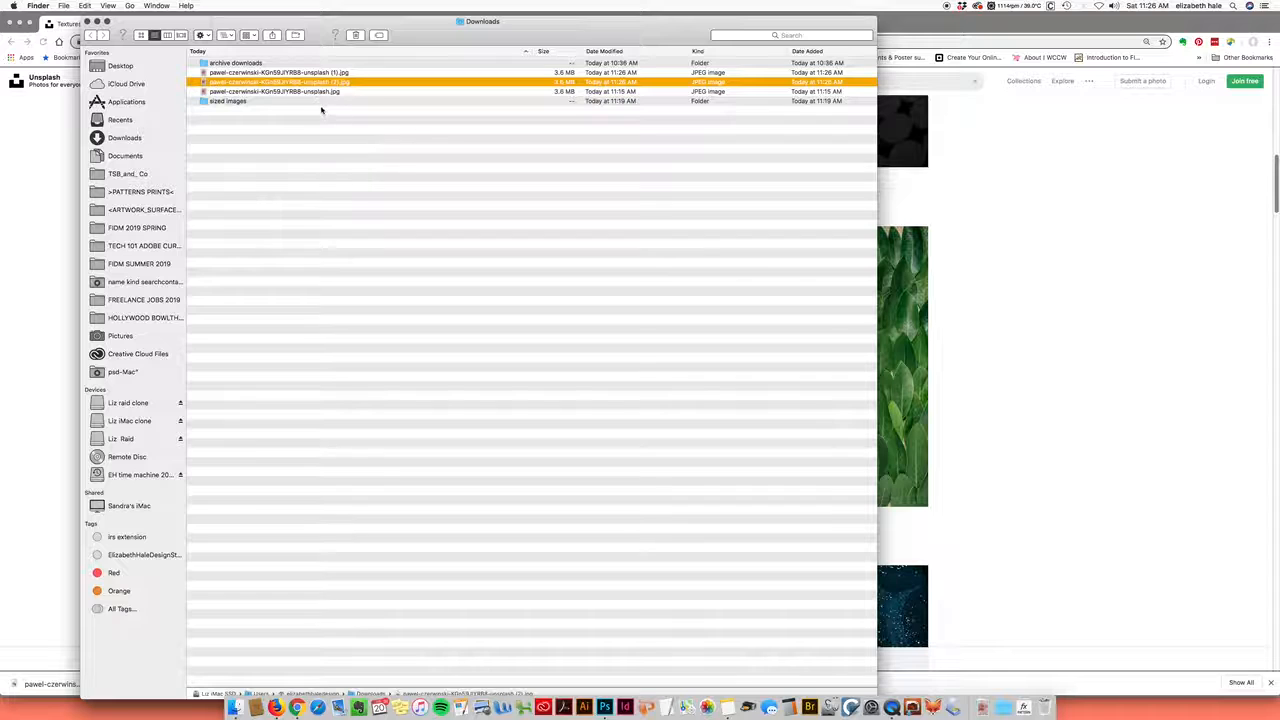
left_click(327, 84)
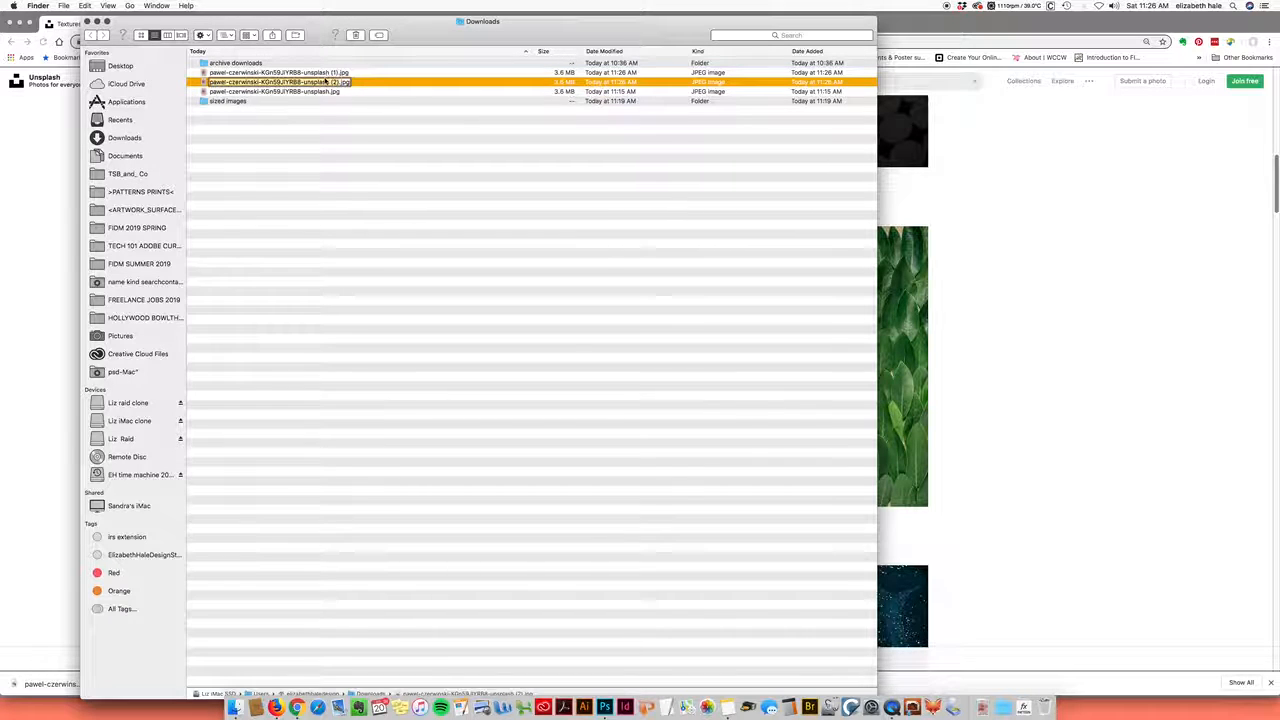
left_click(327, 74, "shift")
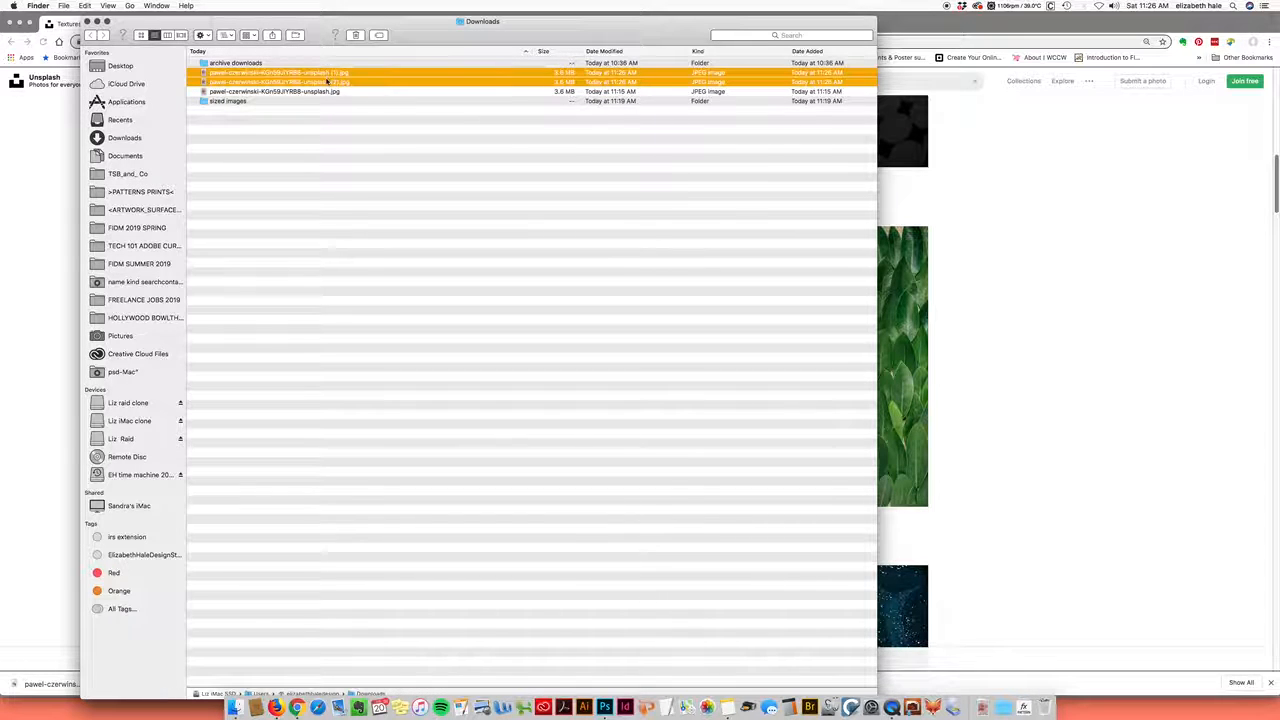
left_click(355, 35)
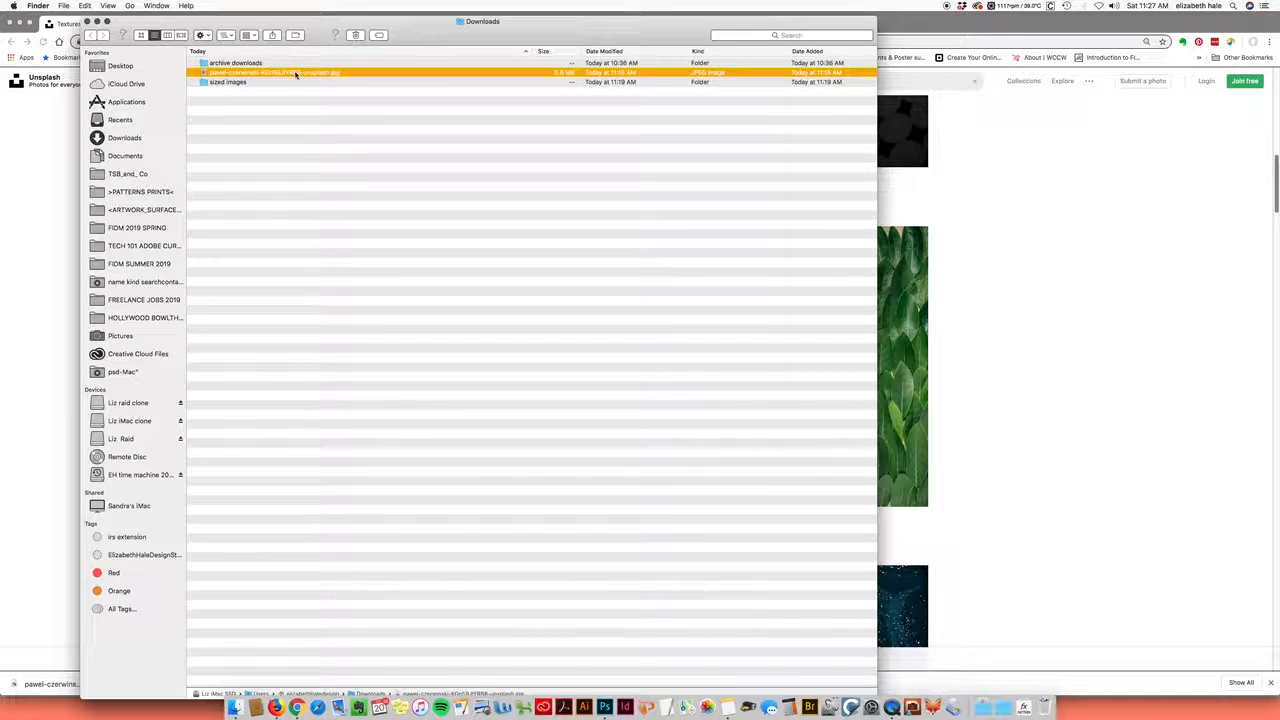
Open the remaining wall texture JPEG from the Downloads folder in Photoshop
left_click(296, 74)
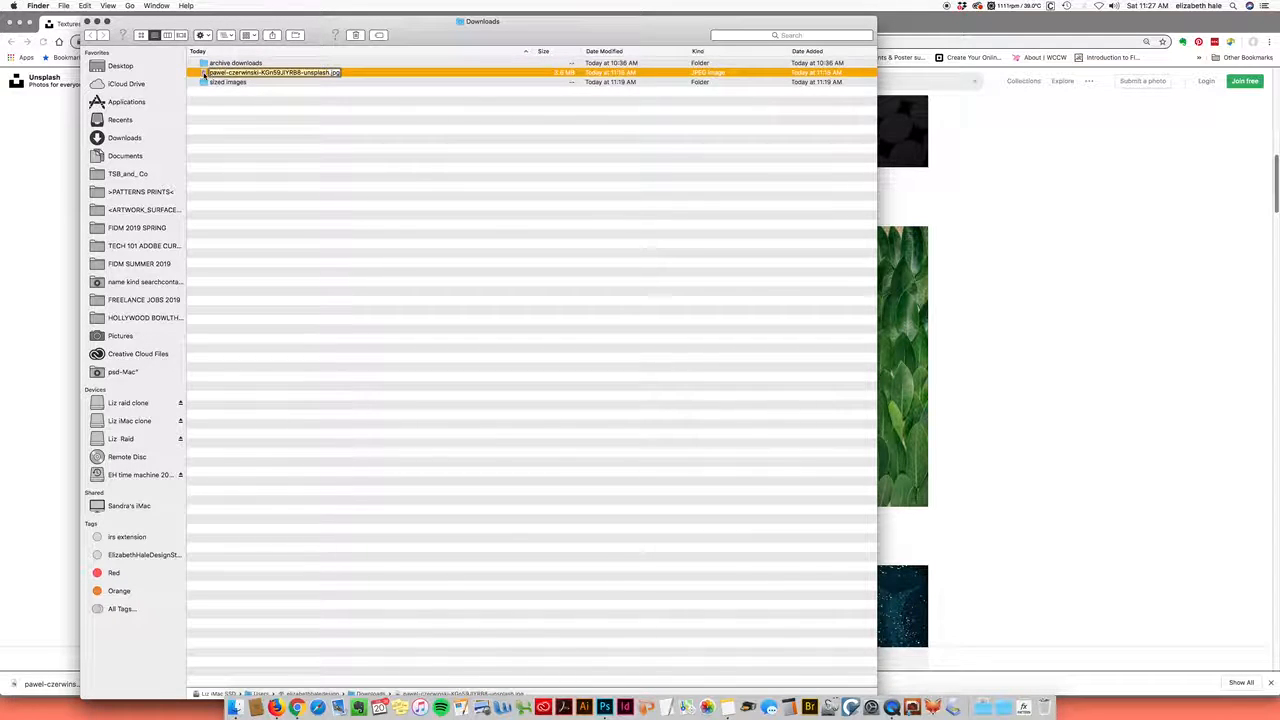
left_click_drag(203, 75, 605, 707)
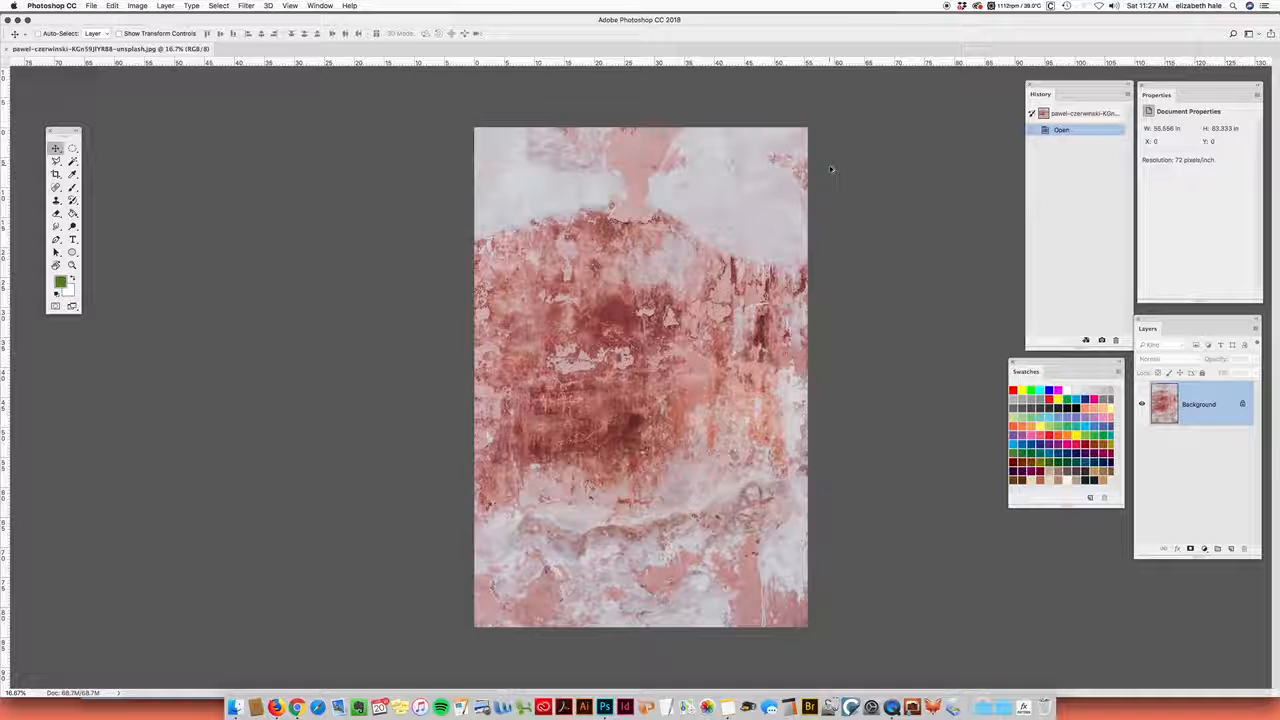
Set the image resolution to 300 pixels/inch with resampling turned off
key("super+alt+i")
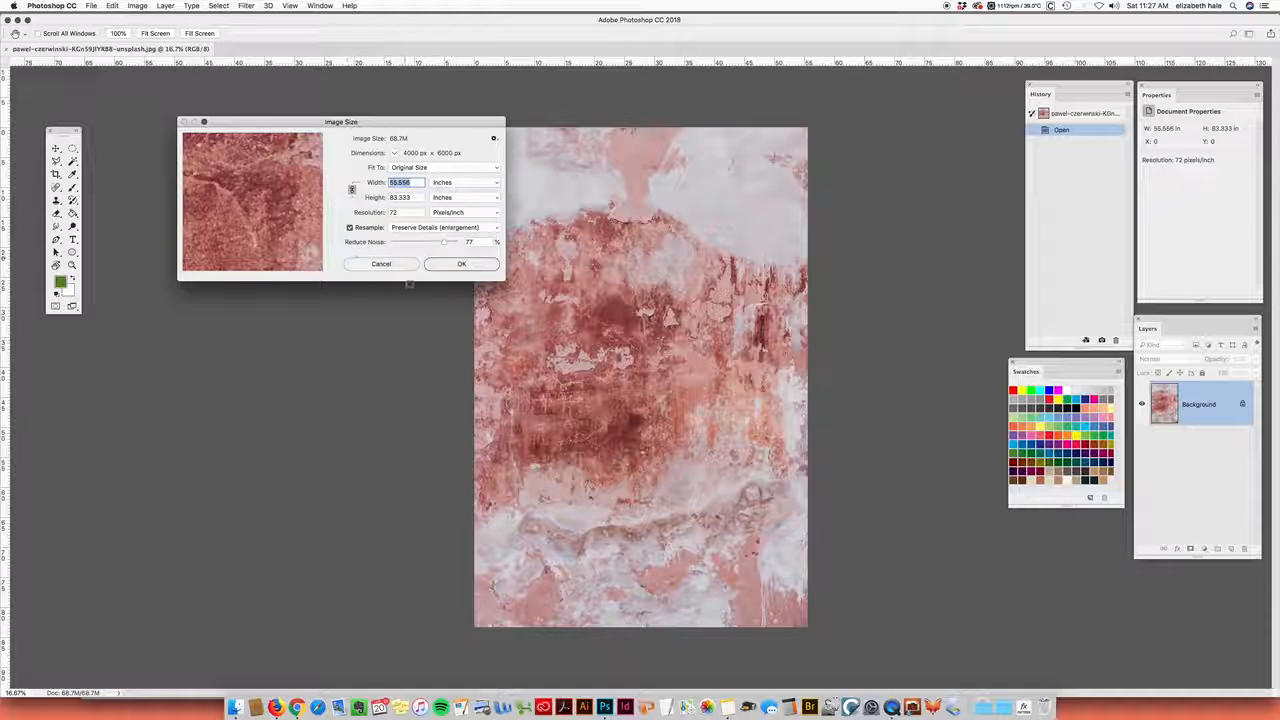
left_click_drag(428, 122, 390, 126)
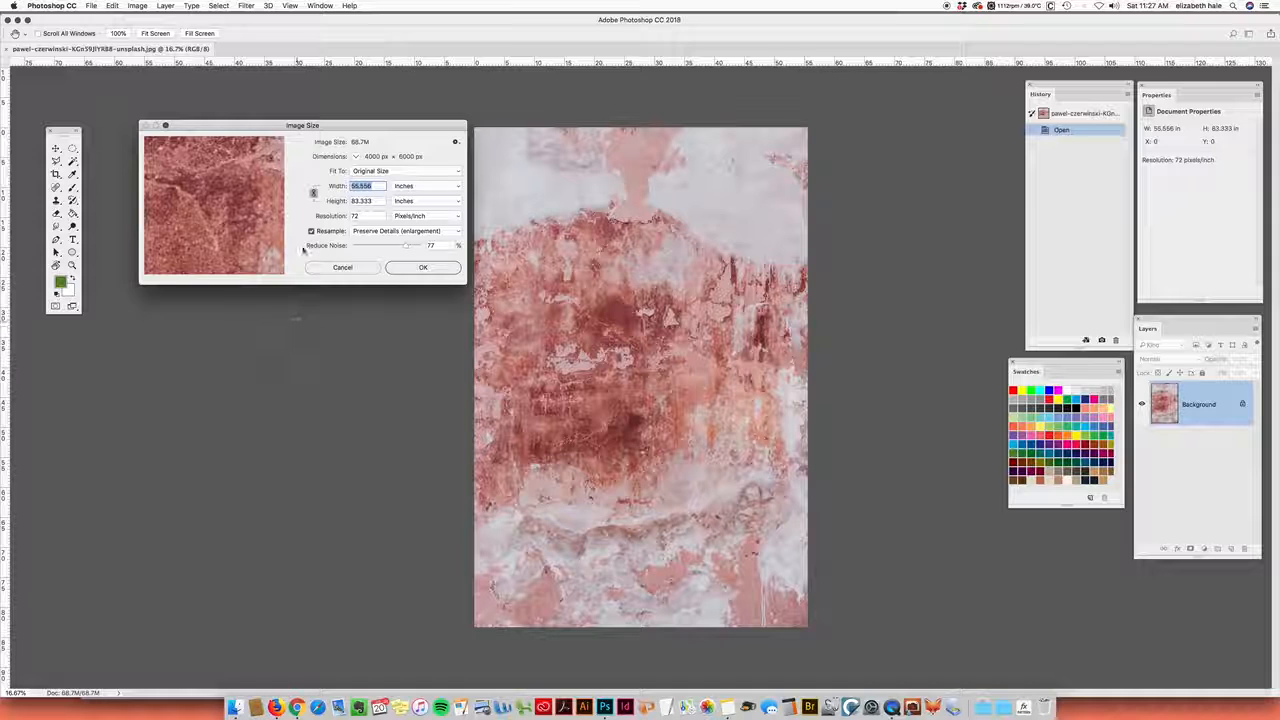
left_click(311, 231)
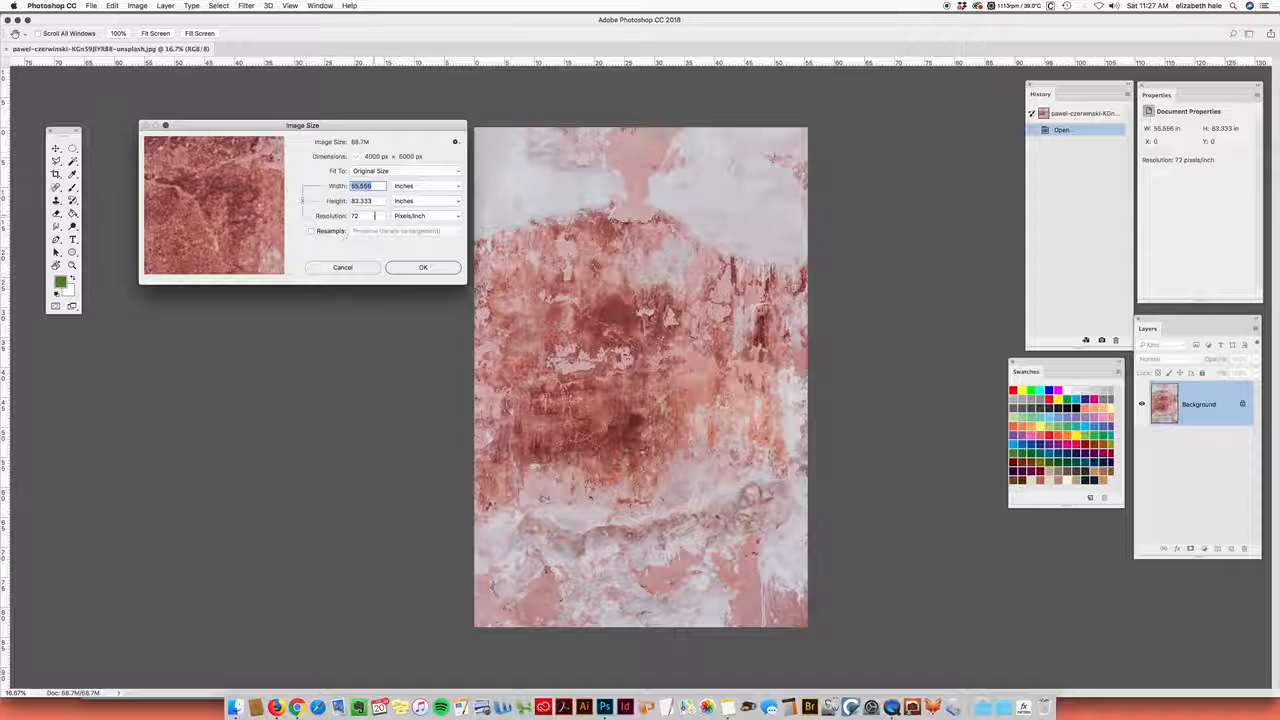
double_click(355, 216)
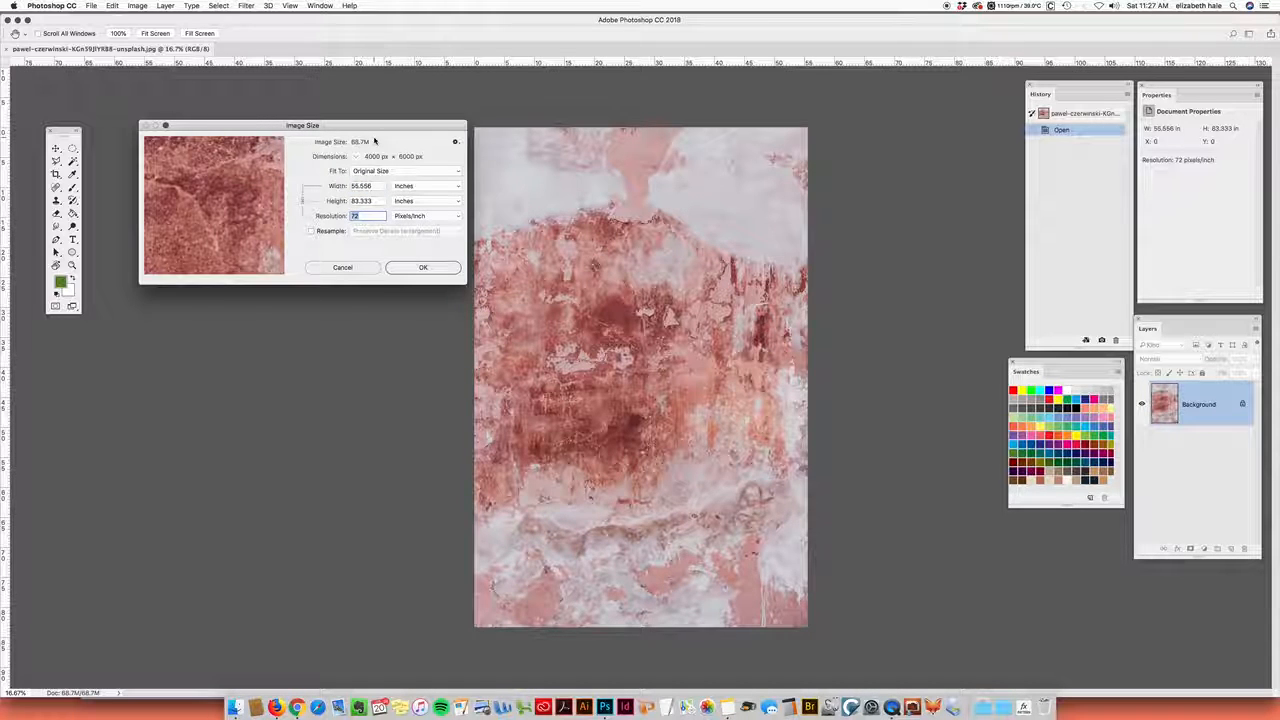
type("300")
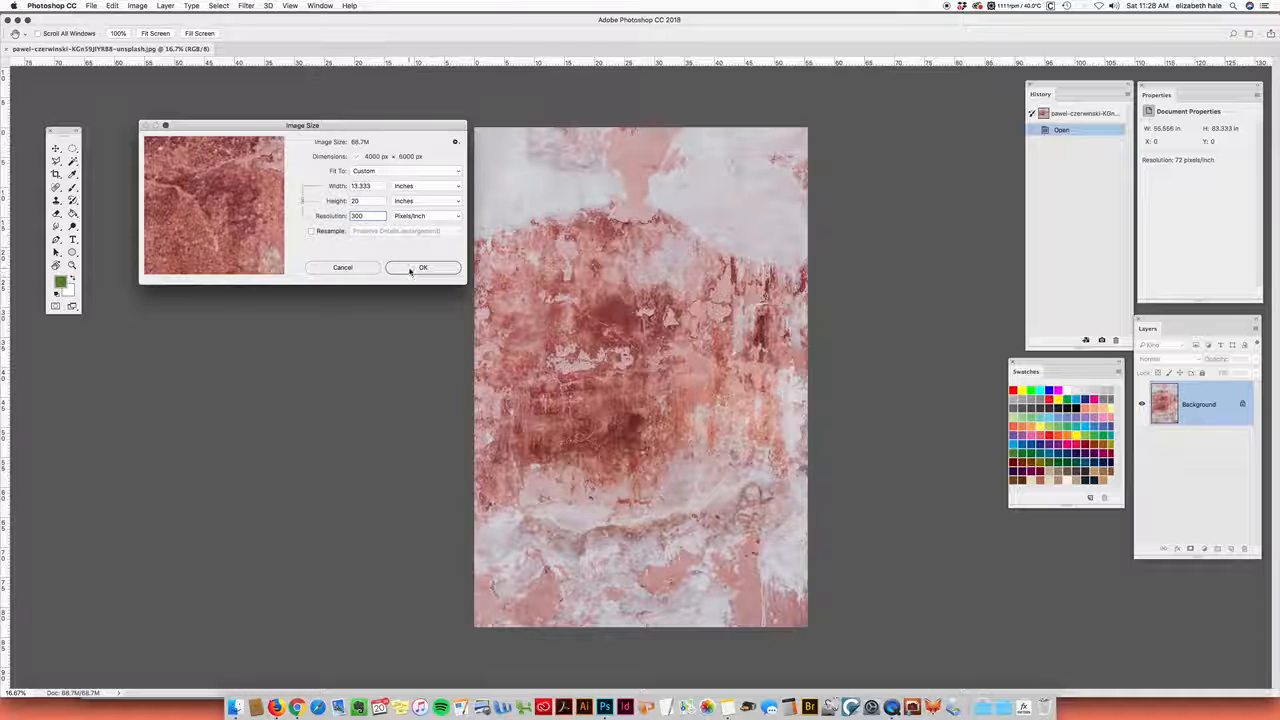
left_click(413, 268)
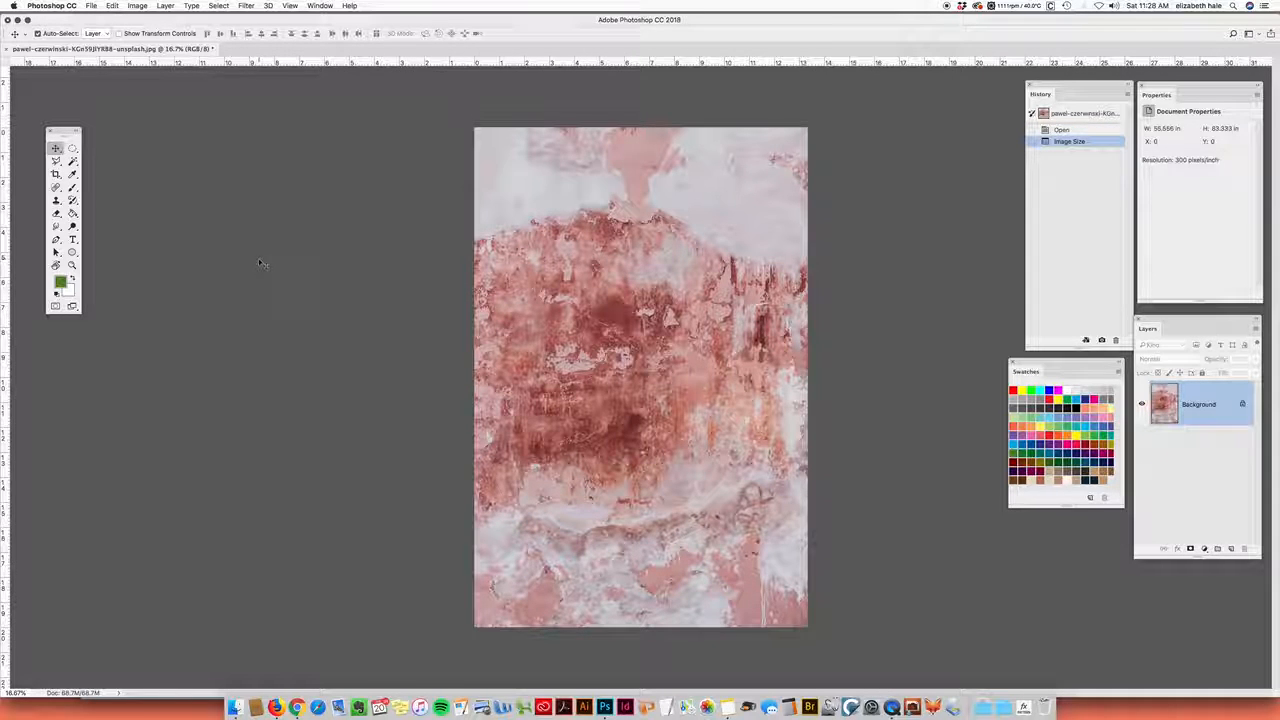
Rotate the whole image 90° counter clockwise into landscape orientation
left_click(144, 7)
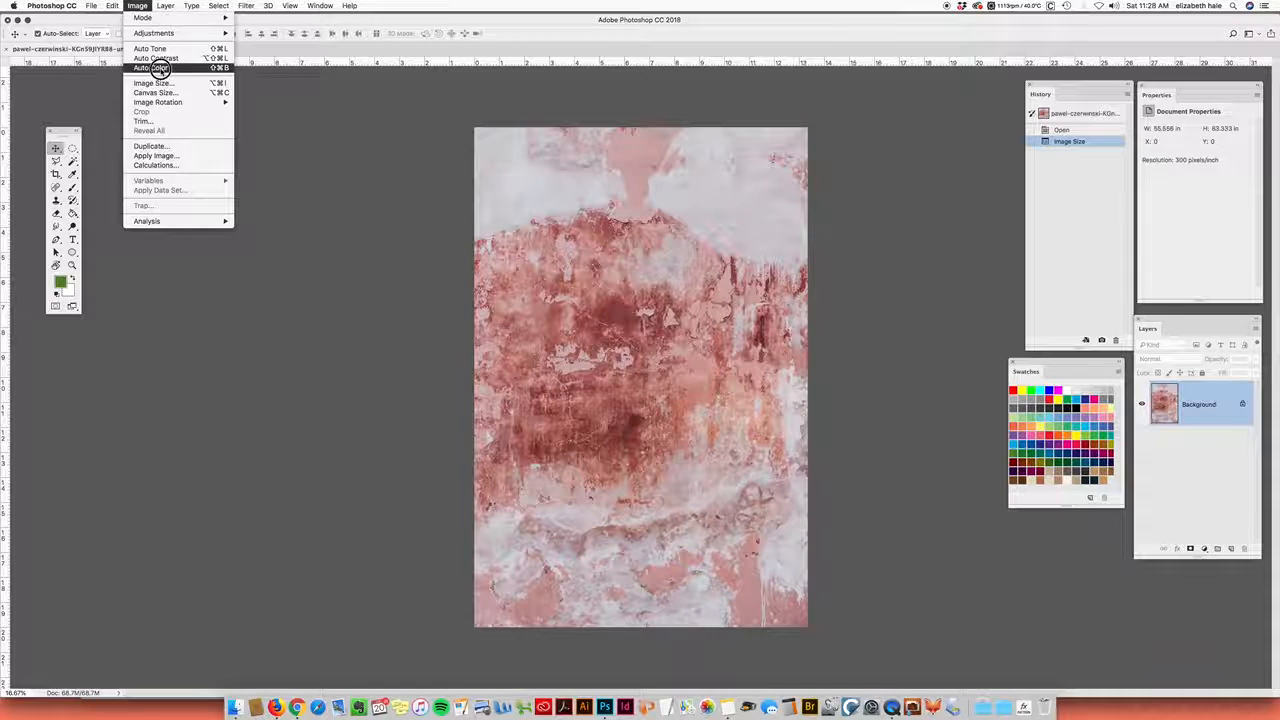
mouse_move(163, 101)
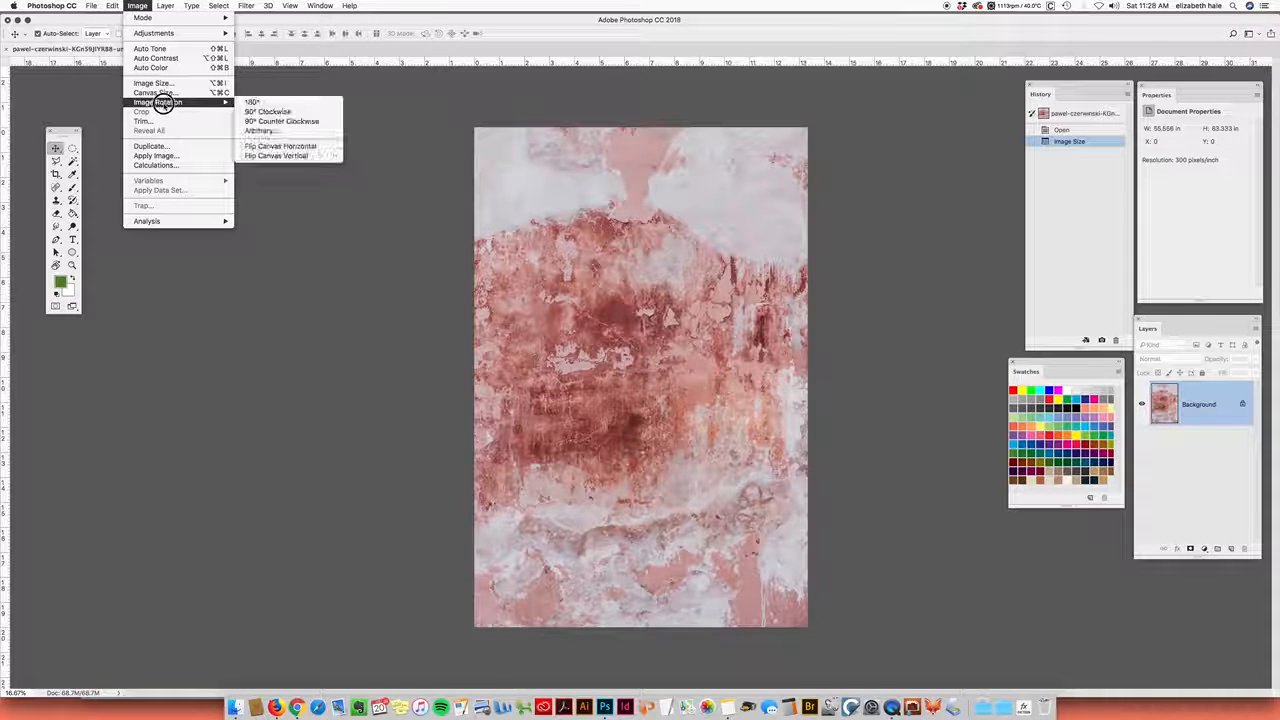
left_click(248, 121)
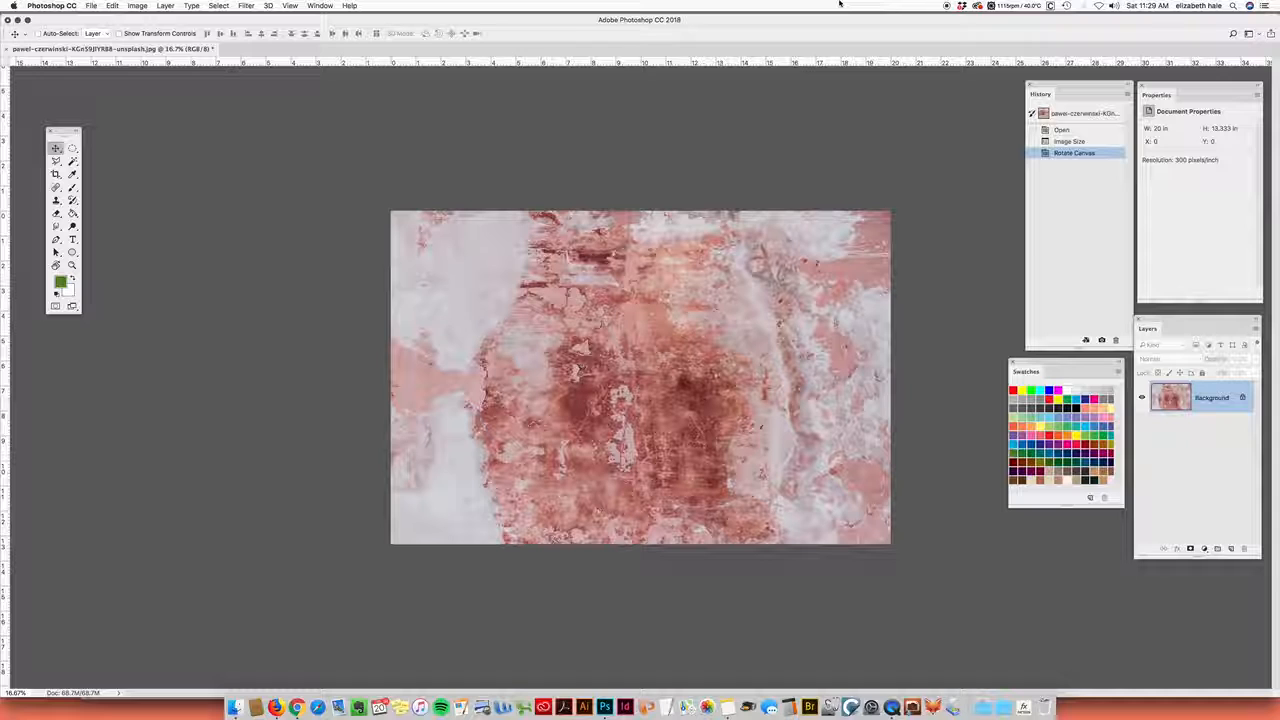
Resize the image to 17 inches wide with resampling turned on, keeping the proportions linked and the resolution at 300 pixels/inch
key("super+alt+i")
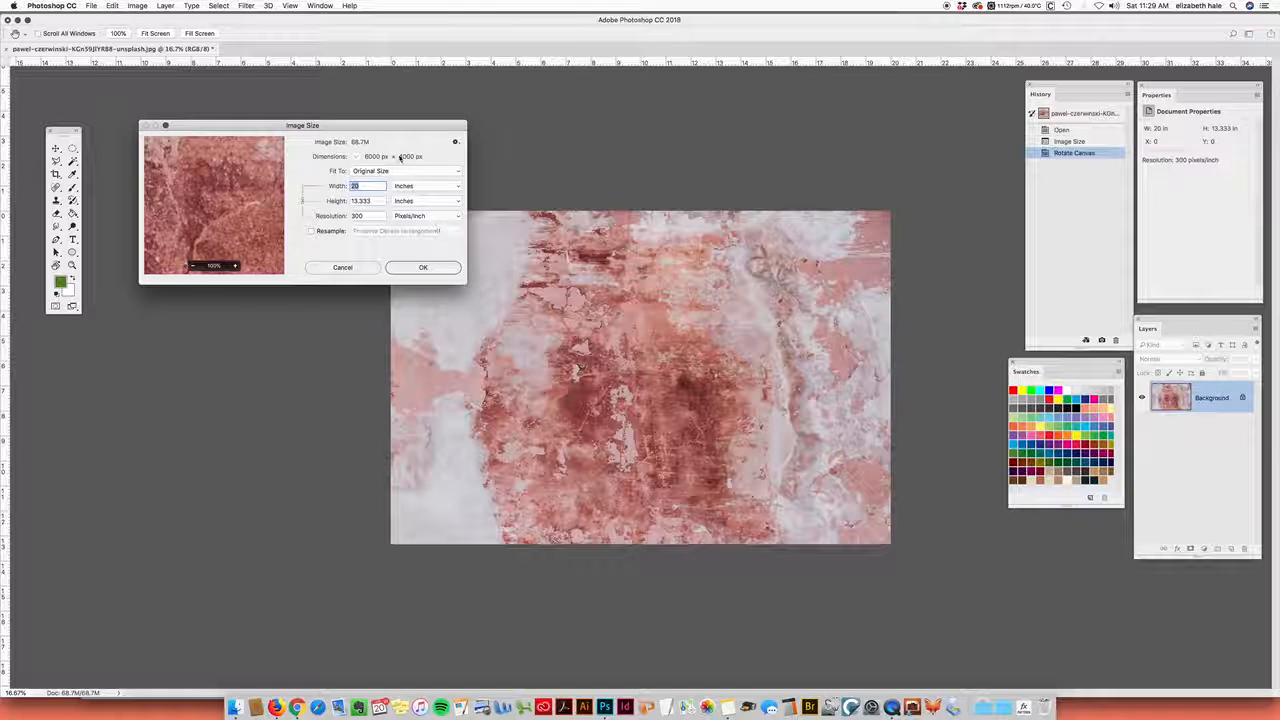
left_click_drag(409, 126, 401, 94)
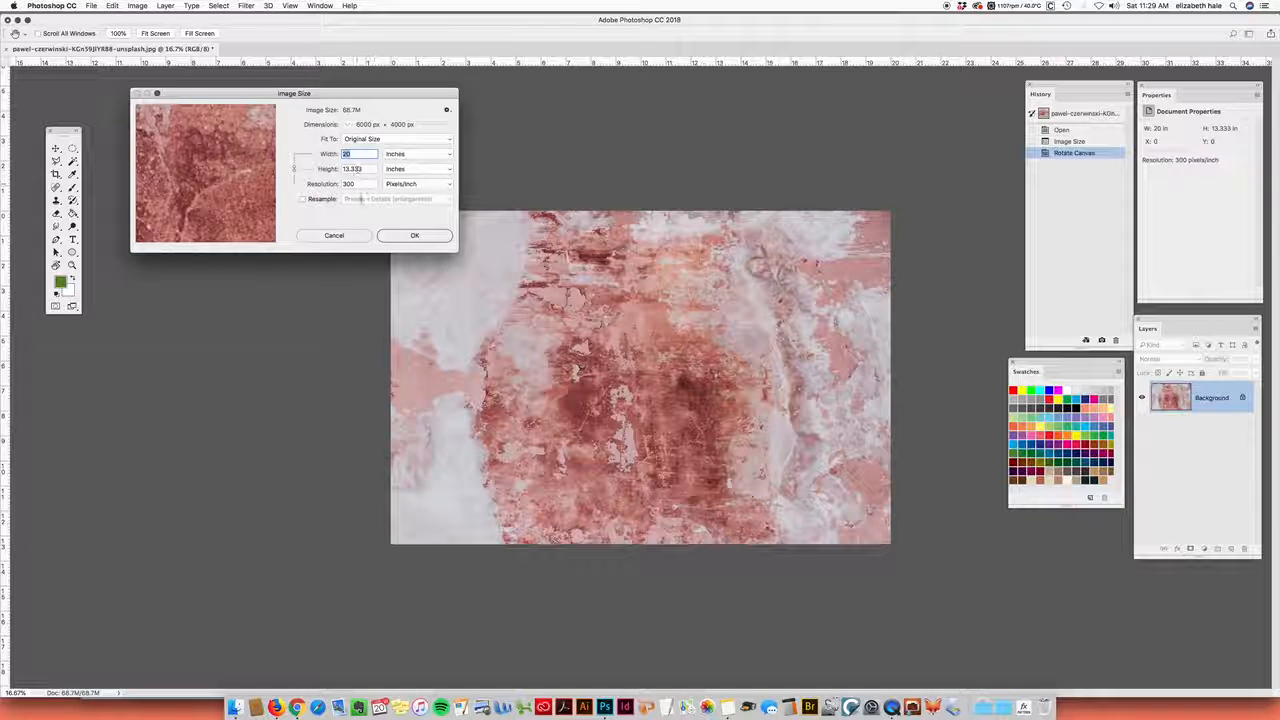
left_click(303, 199)
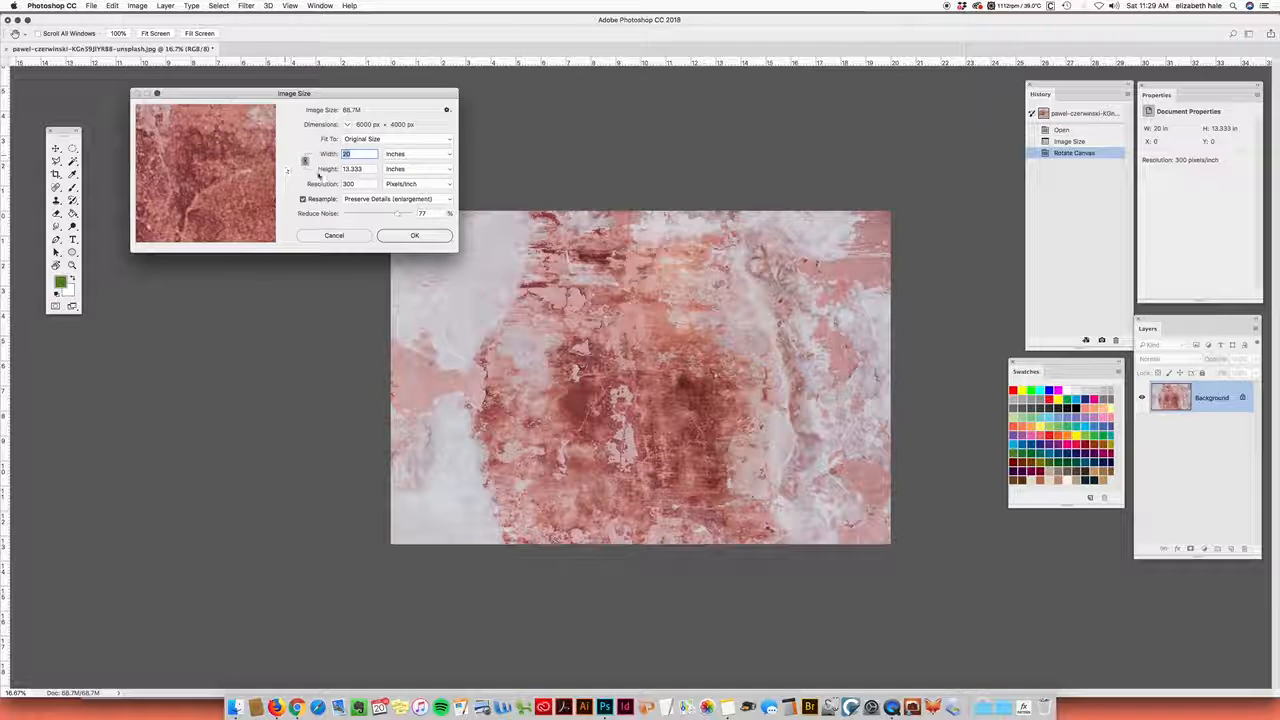
left_click(305, 162)
left_click(305, 161)
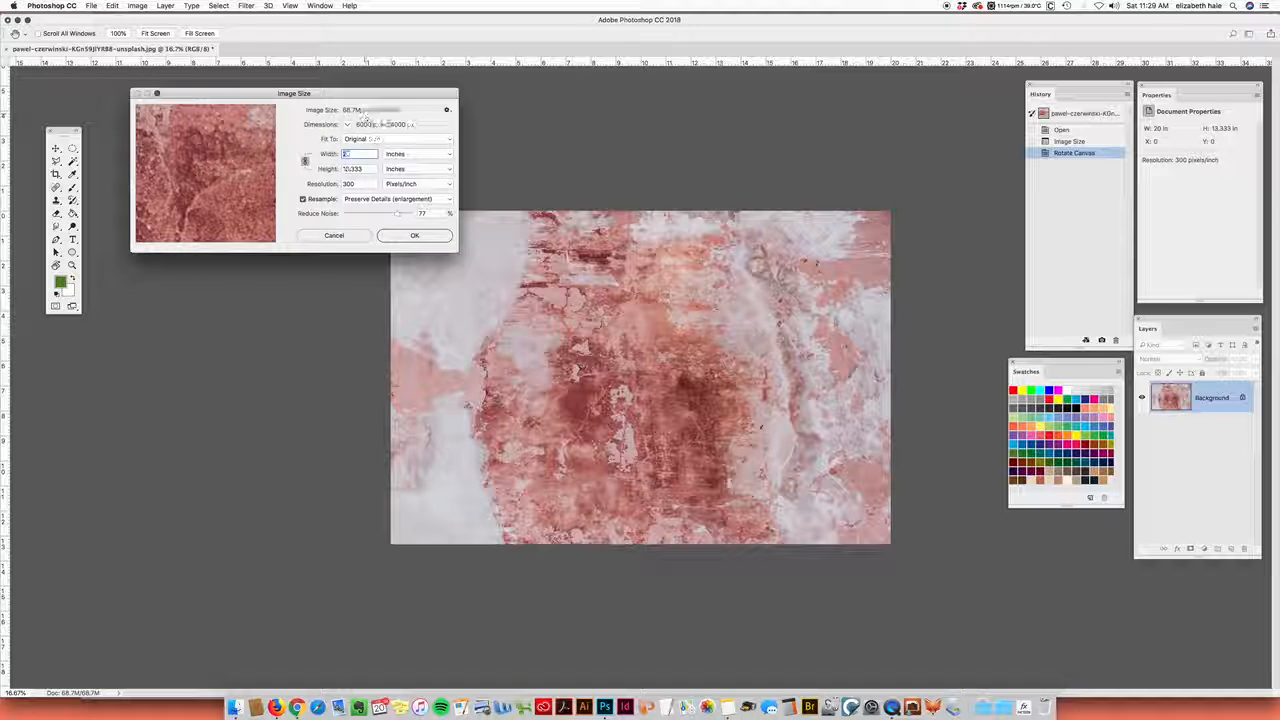
type("17")
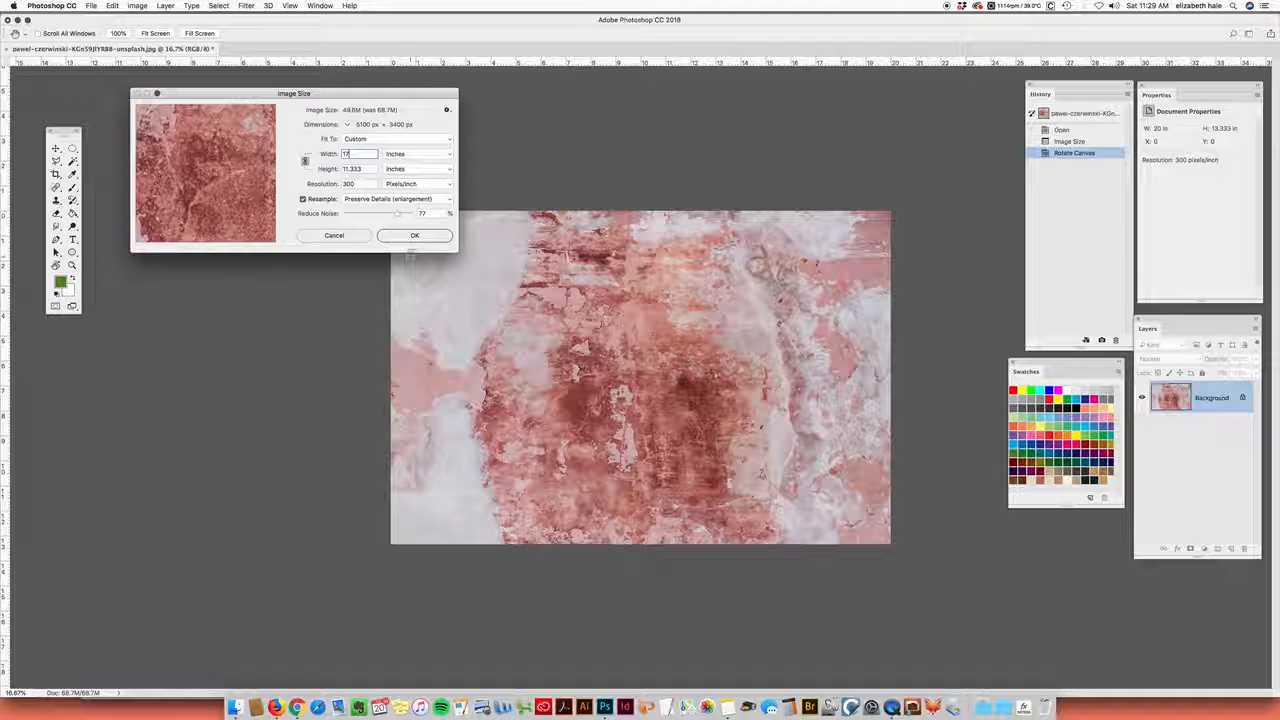
left_click(432, 237)
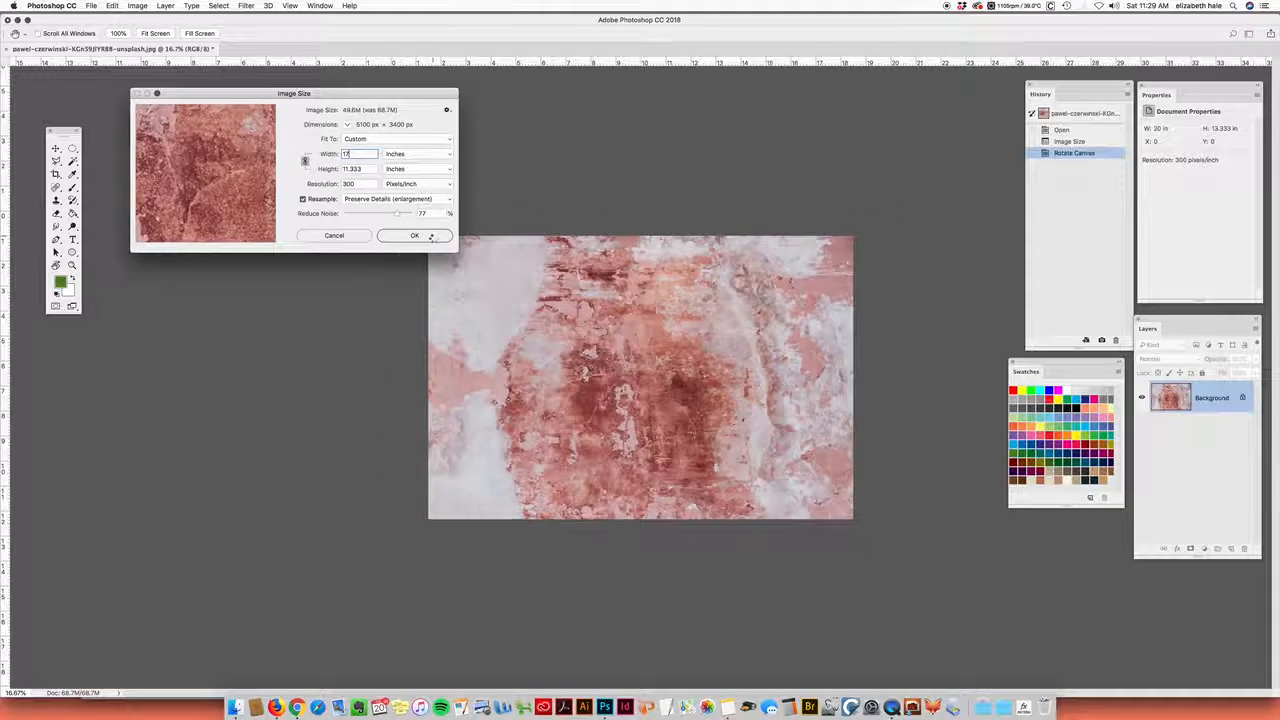
Start saving the image under a new name, replacing the part before "-unsplash" with "abstract wall bkgrnd"
left_click(90, 6)
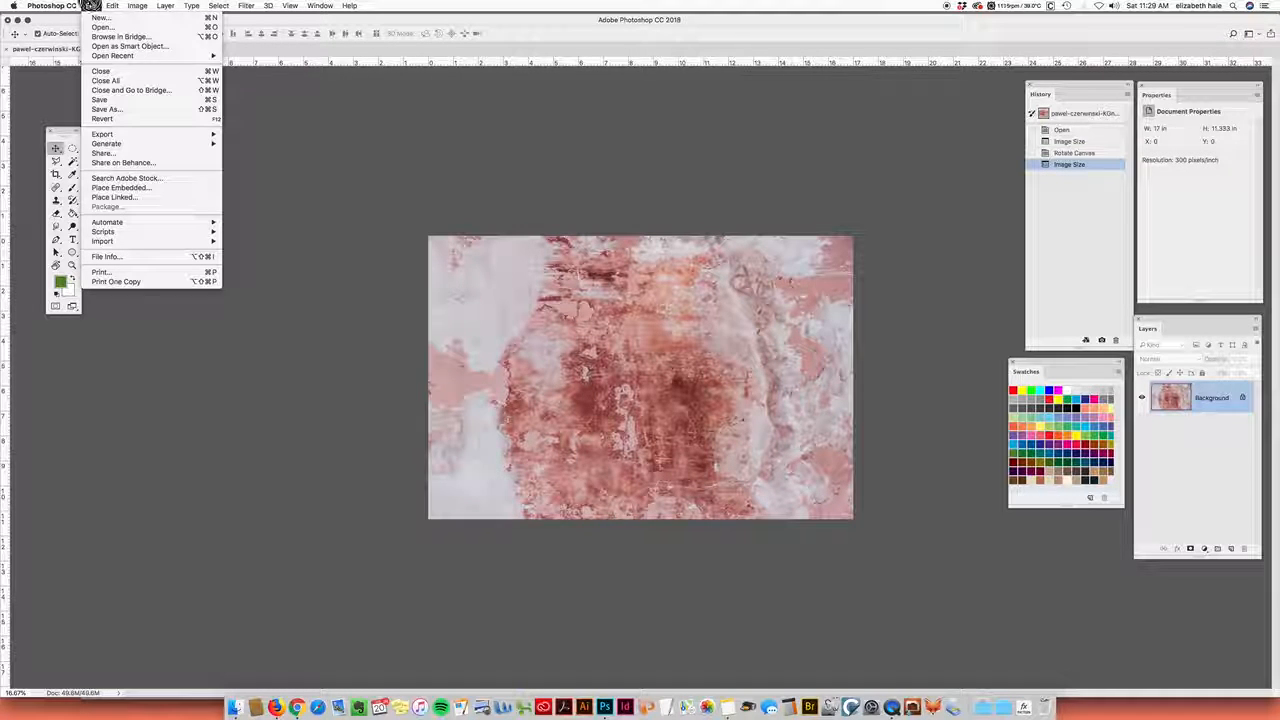
left_click(126, 108)
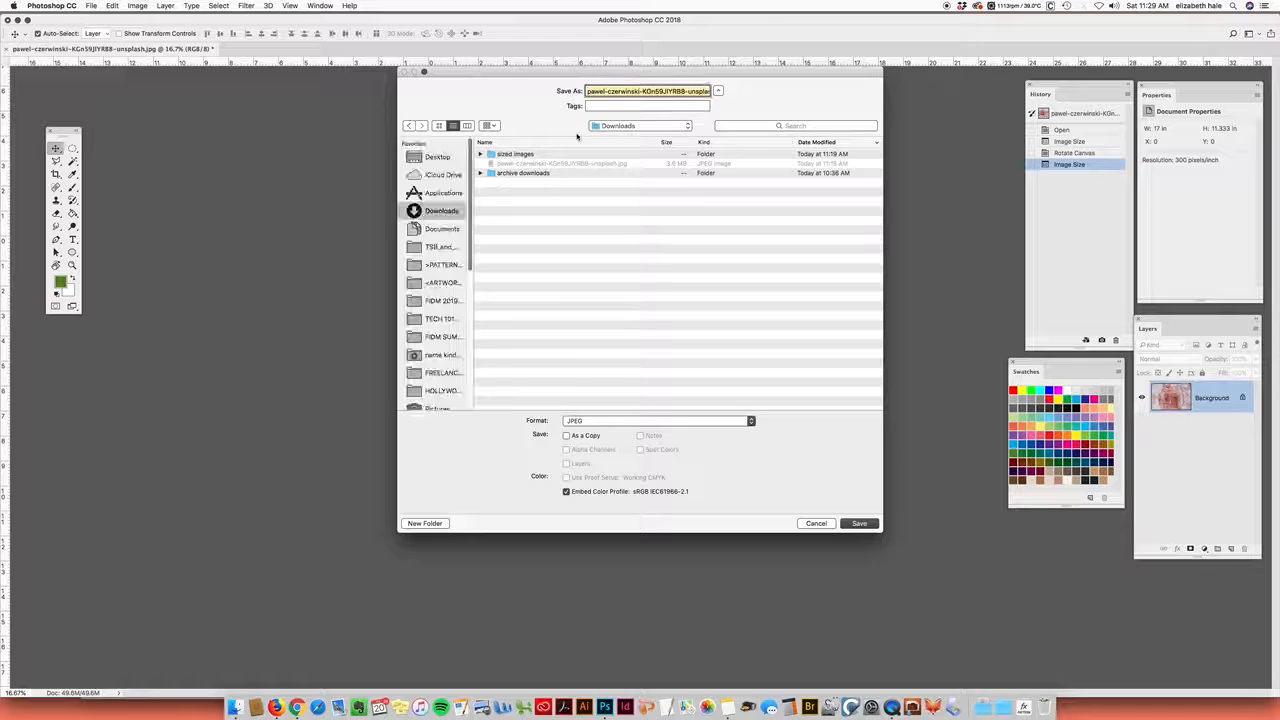
left_click(685, 91)
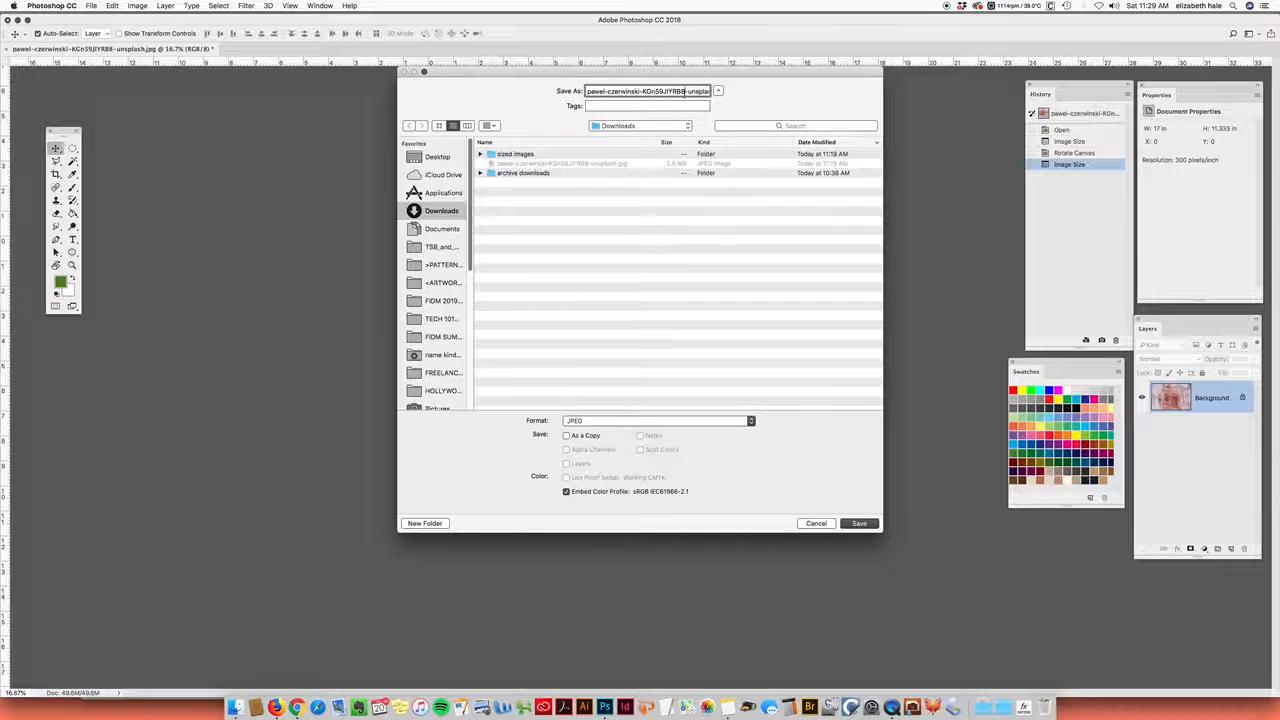
left_click(588, 91)
left_click_drag(588, 91, 685, 91)
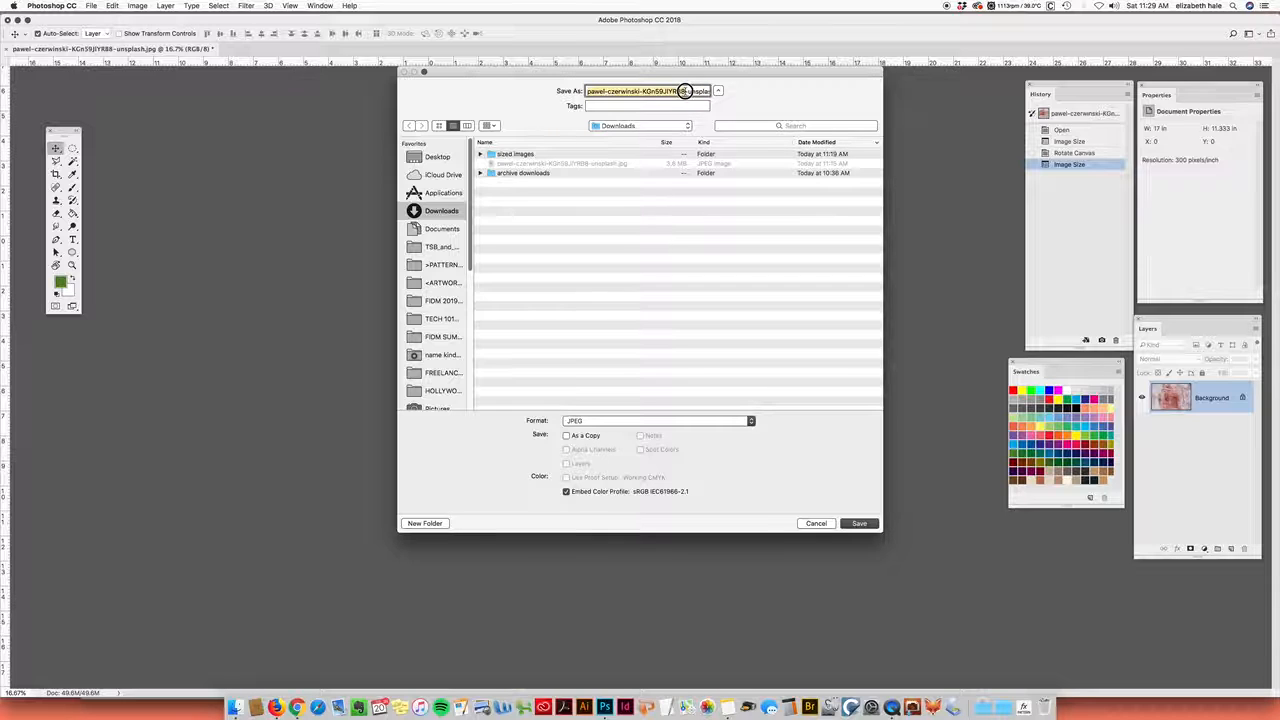
key("BackSpace")
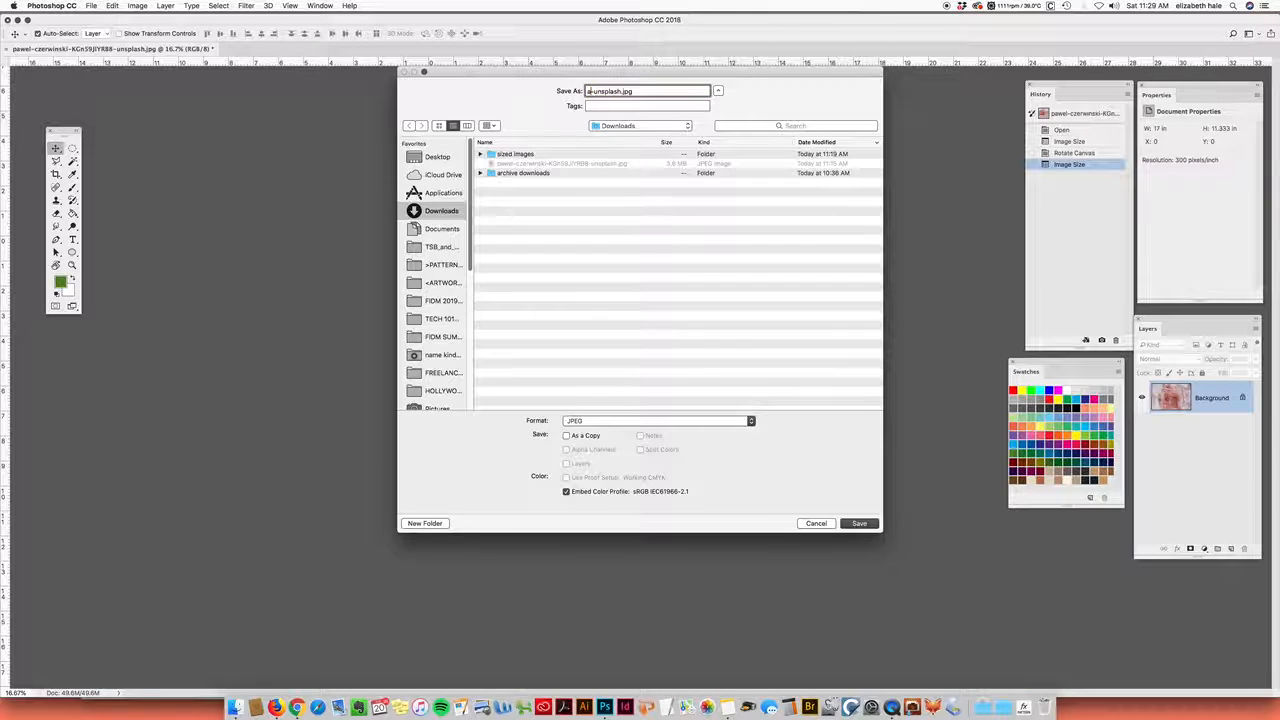
type("abstract wall b")
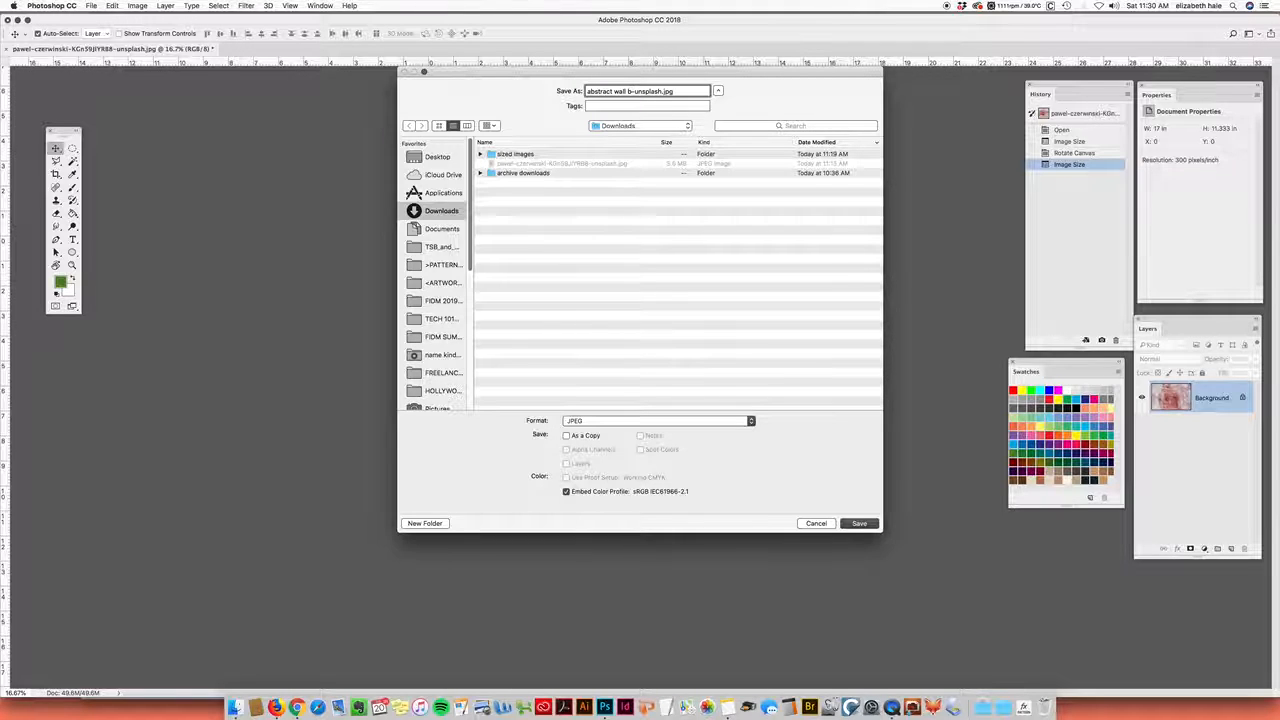
type("kgrnd")
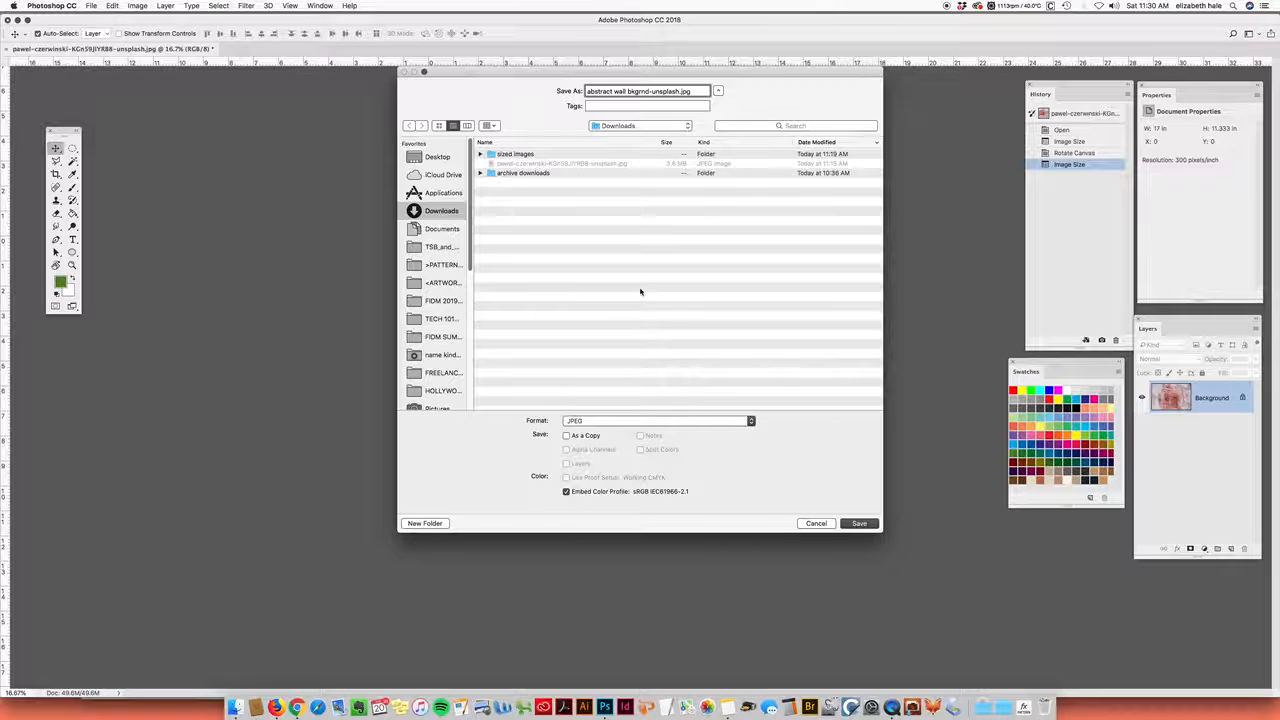
Choose the Photoshop format for the saved file and the sized images folder as its destination
left_click(640, 421)
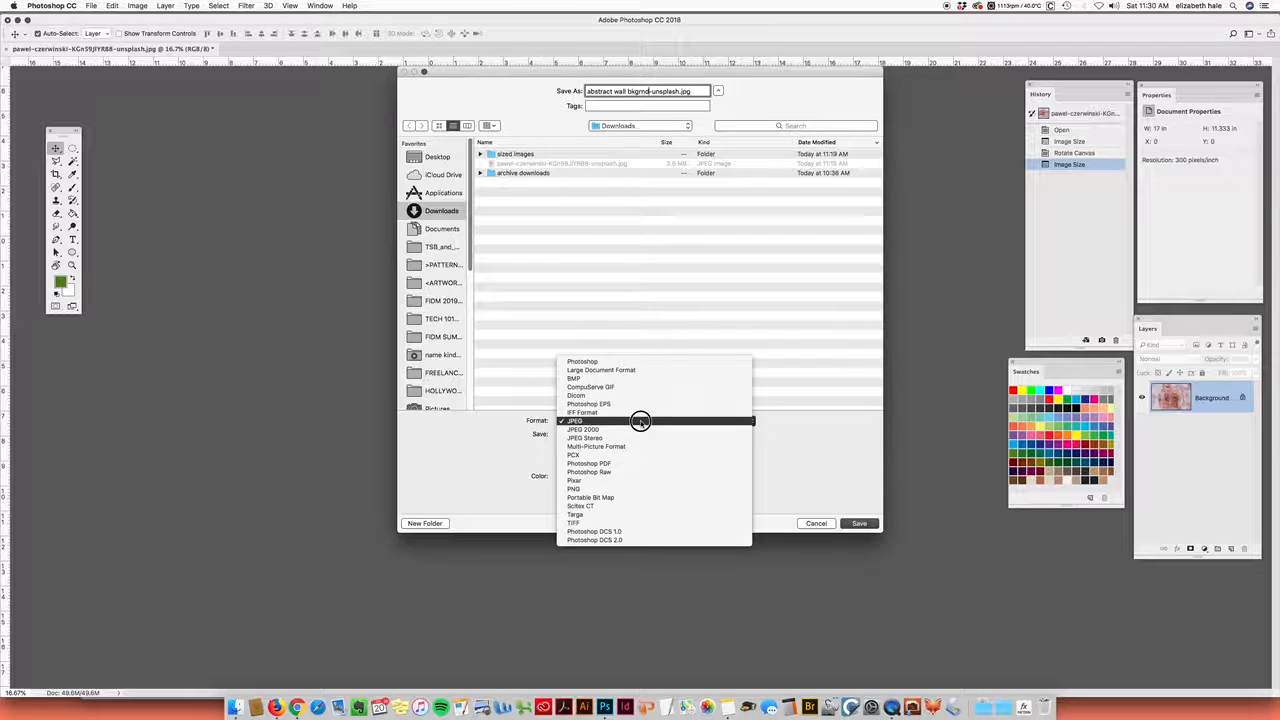
left_click(648, 361)
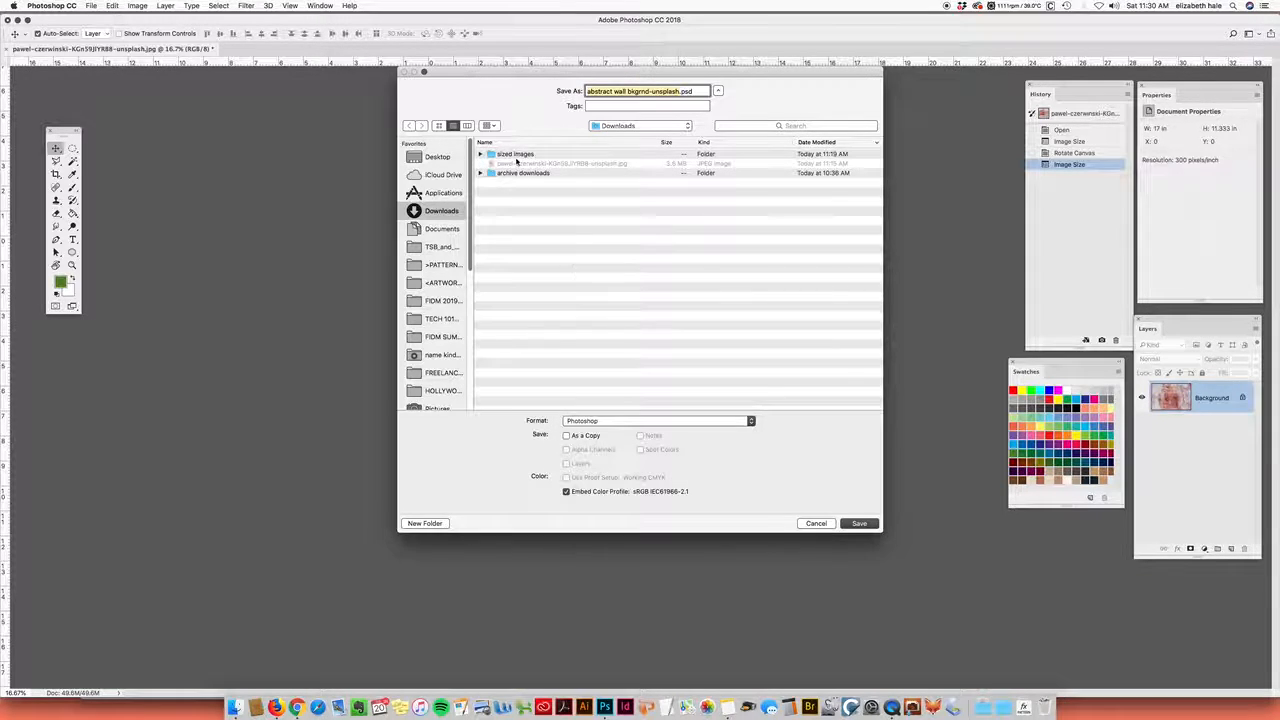
double_click(524, 155)
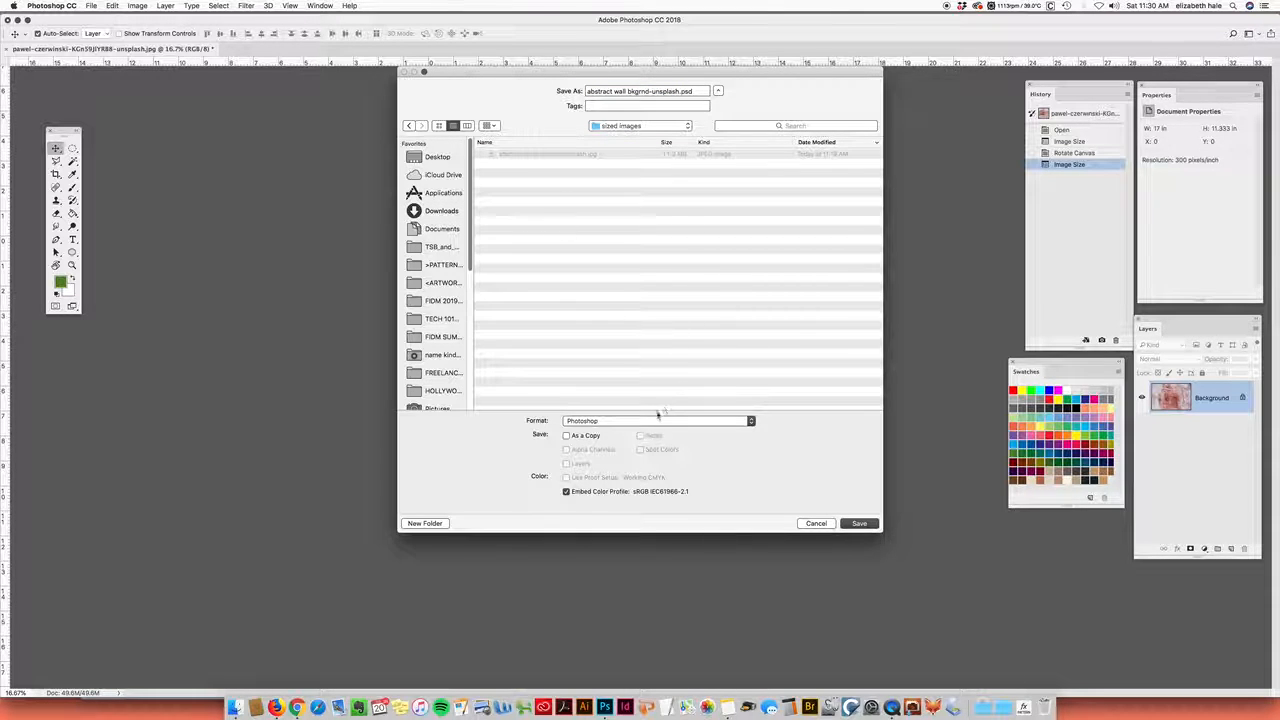
left_click(849, 526)
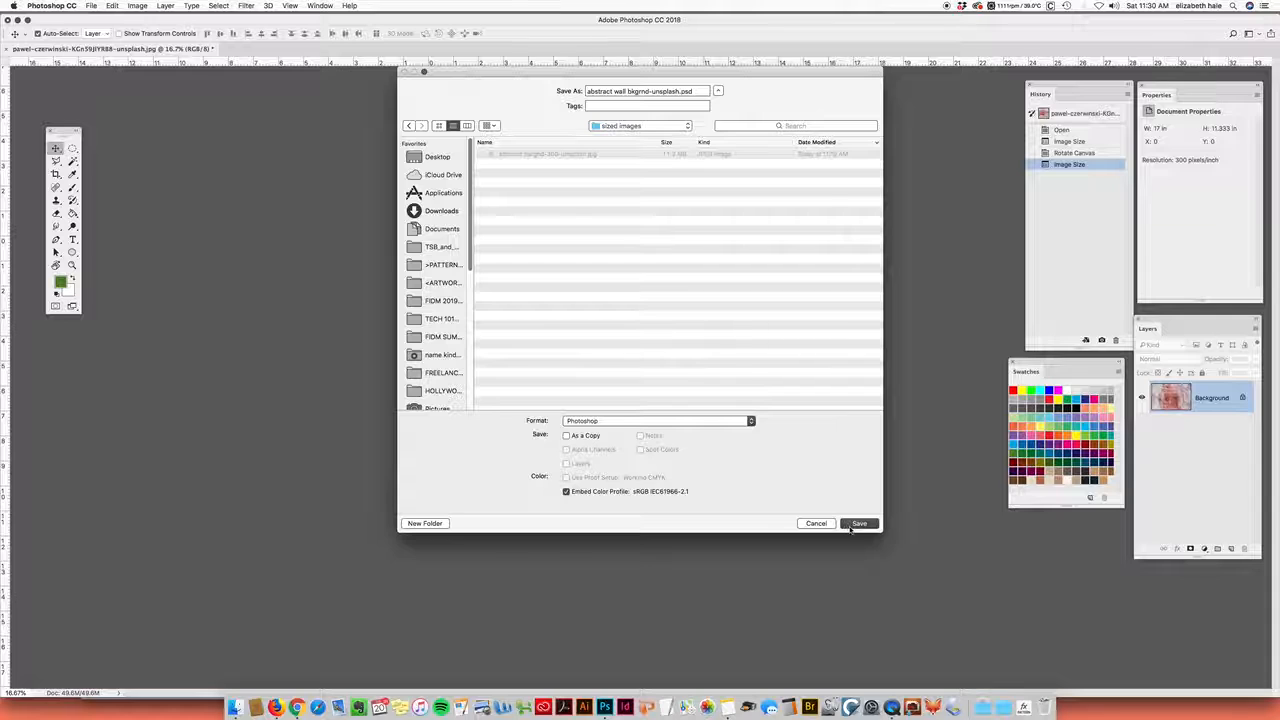
Insert "300-" before "unsplash" in the file name and save the file
left_click(680, 91)
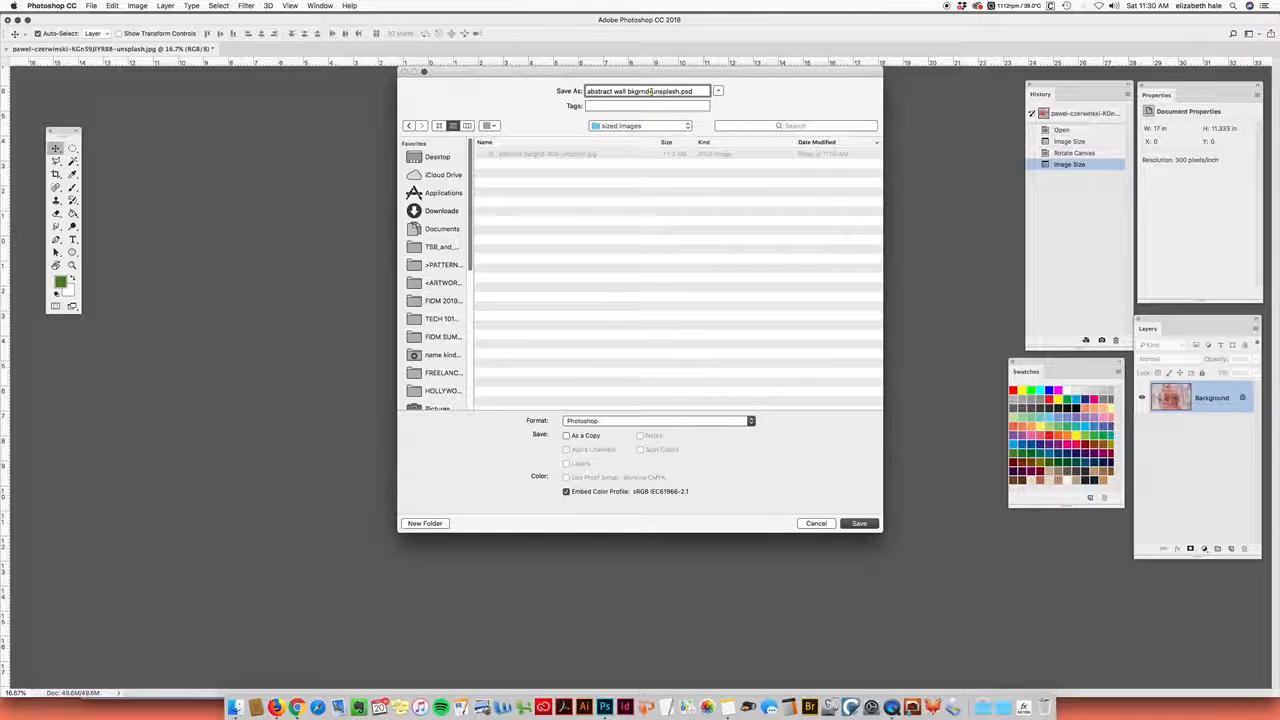
left_click(651, 91)
type("300-")
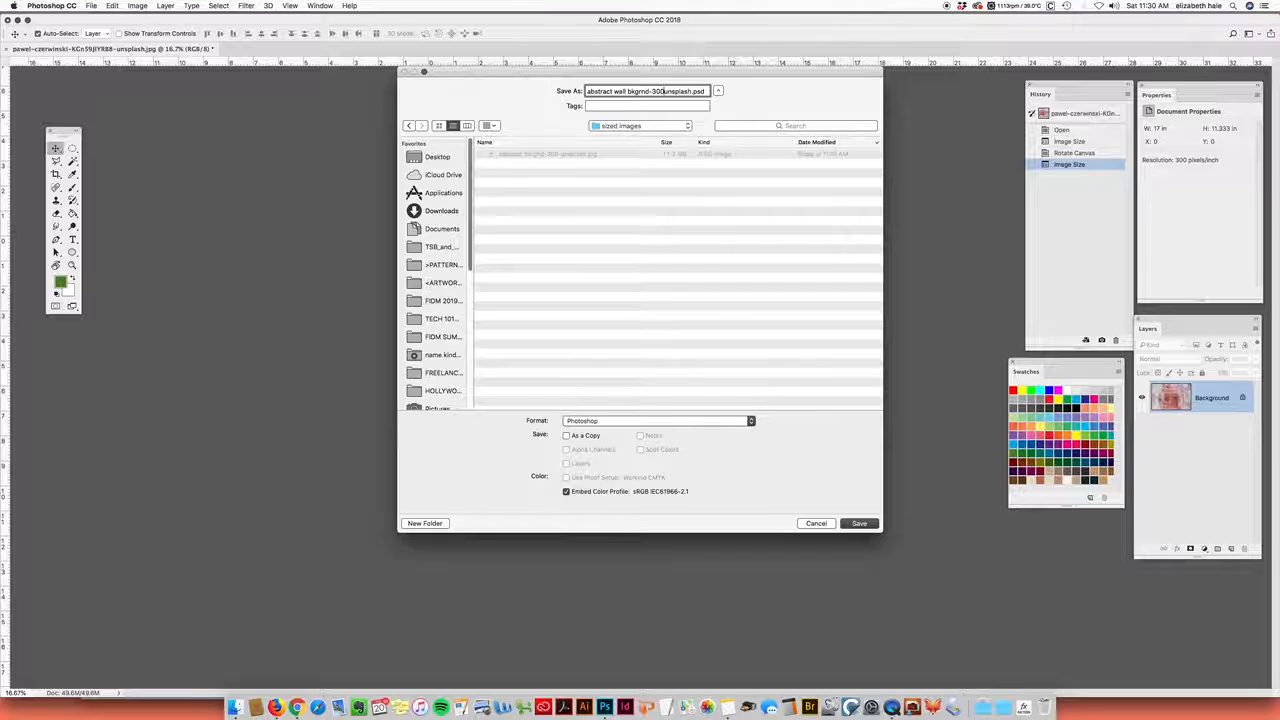
type("-")
left_click(858, 524)
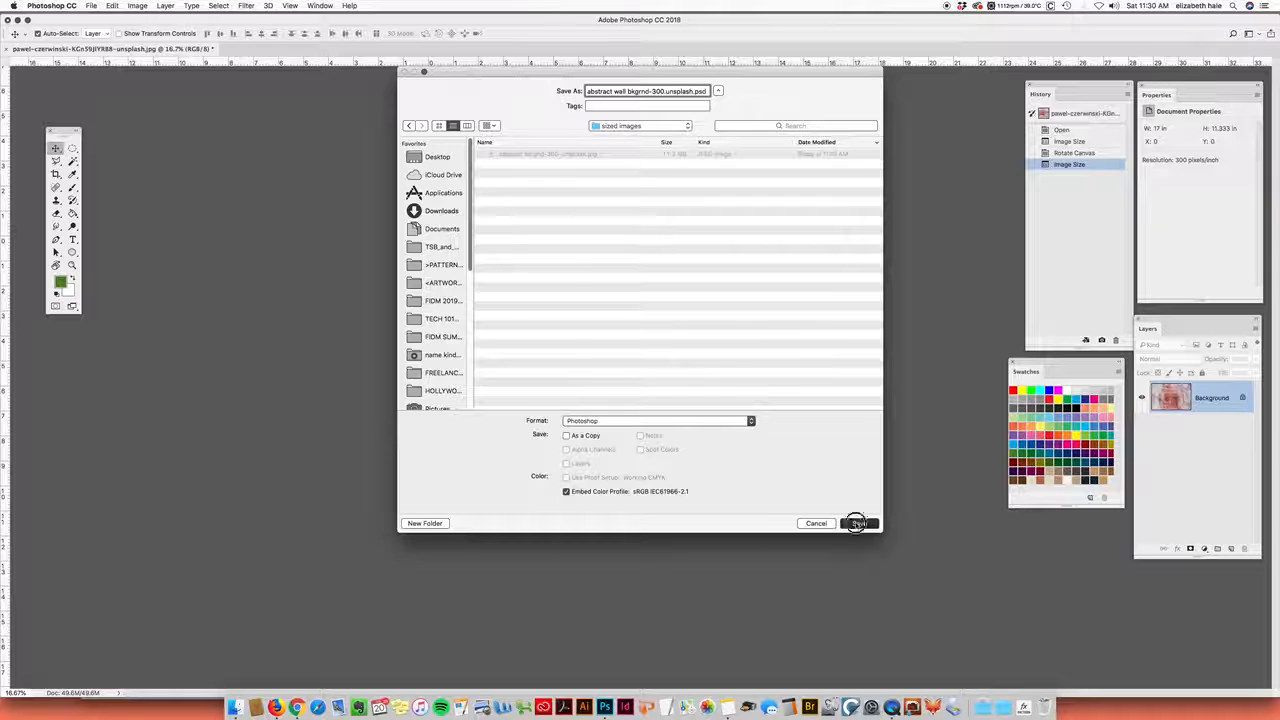